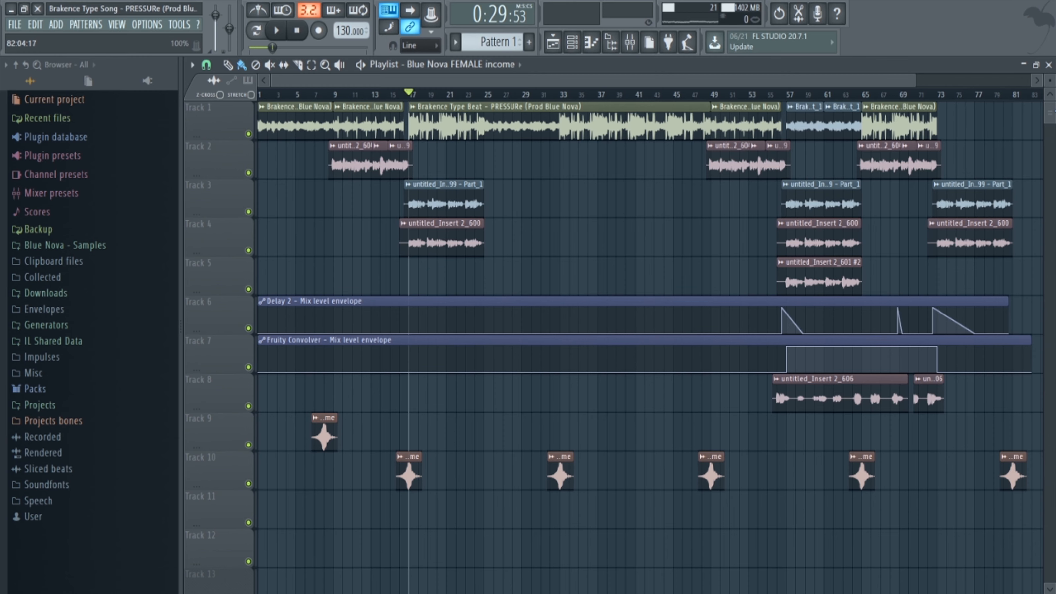
- Bypass both Fruity Convolvers, the Fruity parametric EQ 2 and the L1 limiter on the Master mixer track
key(F9)
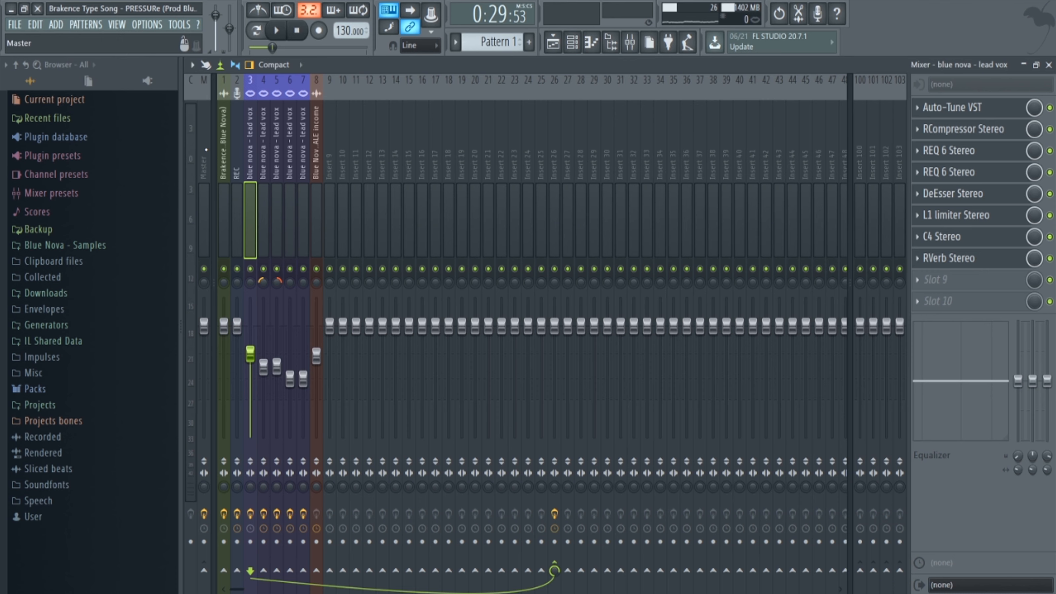
click(204, 220)
click(1049, 172)
click(1049, 151)
click(1049, 108)
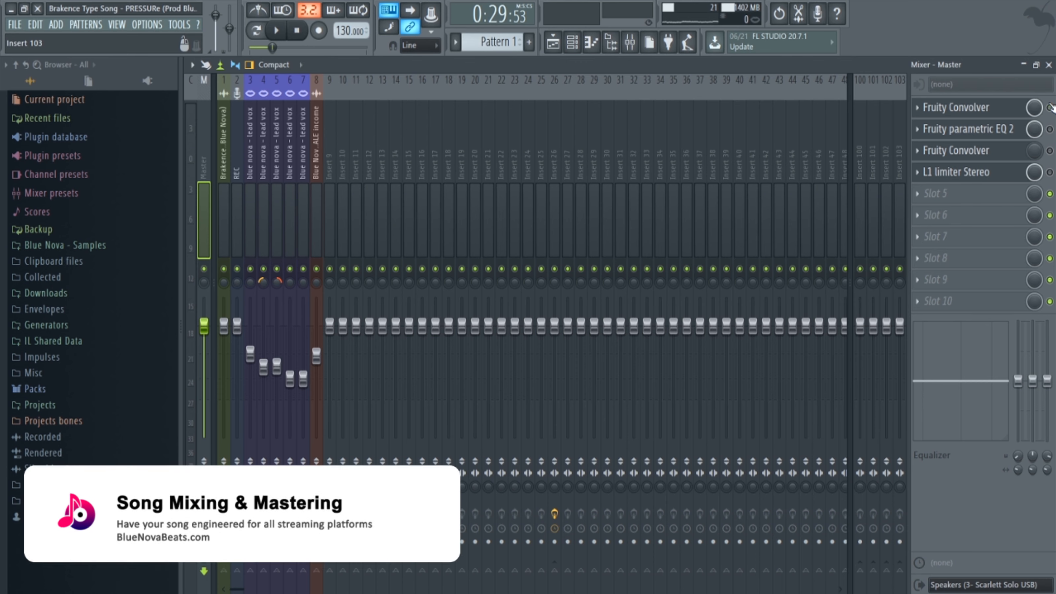
- Set the playlist's playback range from bar 9 to bar 25 and mute playlist Track 10
click(251, 145)
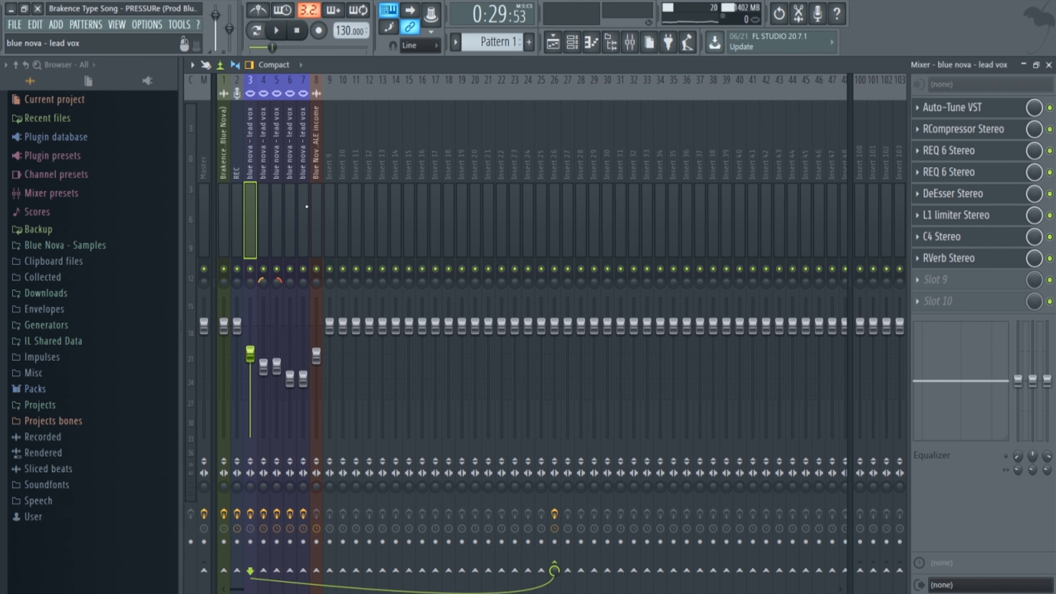
click(553, 42)
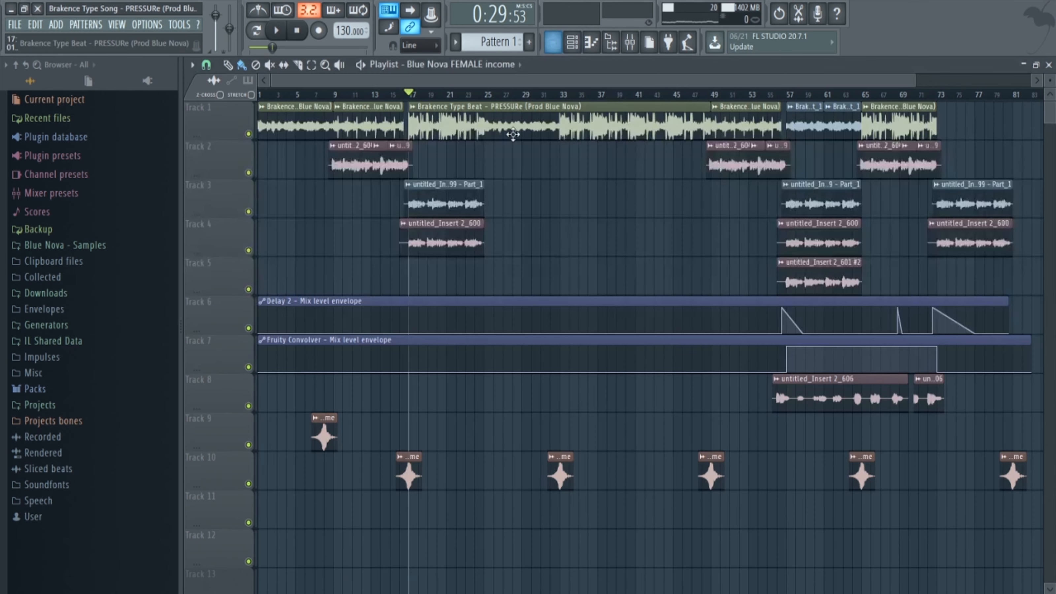
click(333, 95)
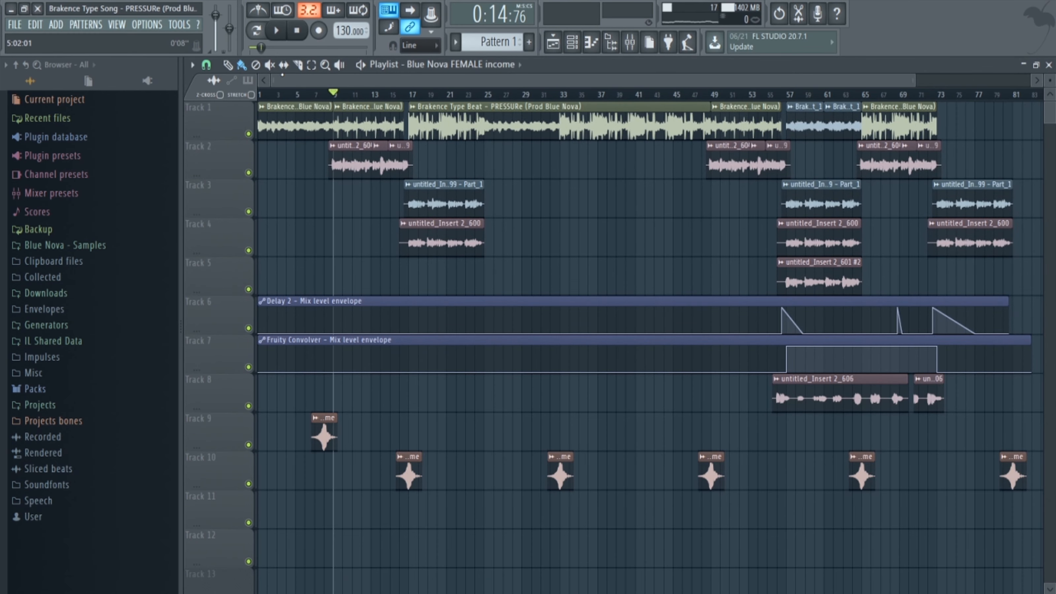
drag(333, 95, 486, 159)
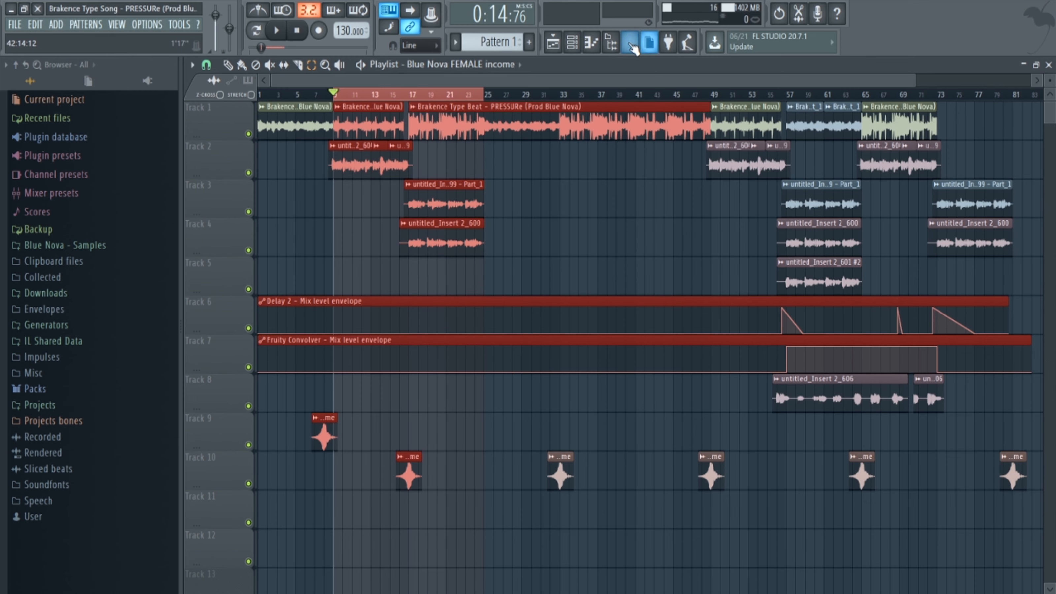
click(629, 41)
click(630, 42)
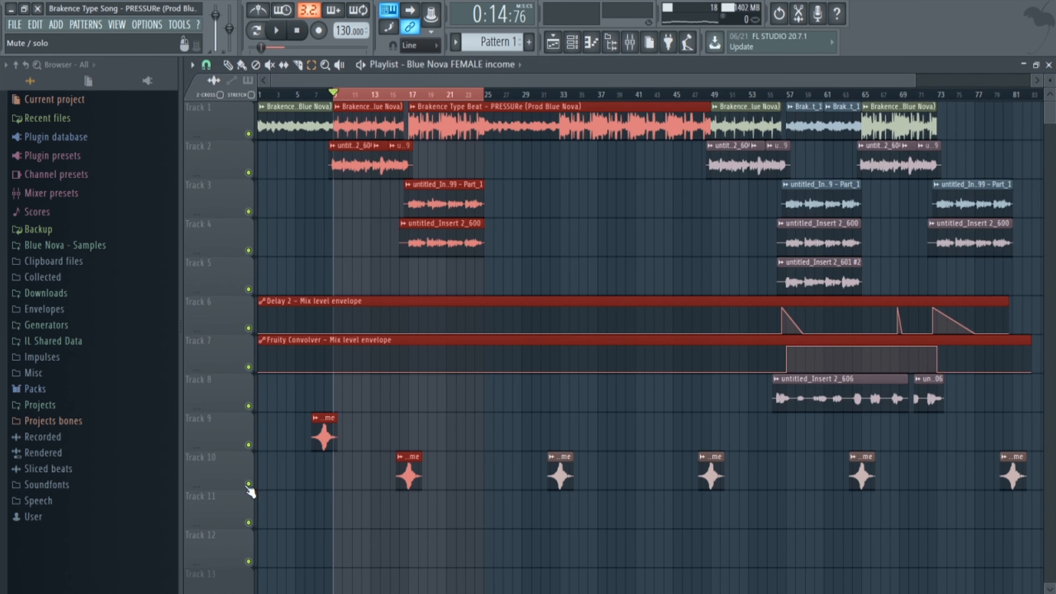
- Solo the lead vox on mixer insert 3 and bypass all of its effects except Auto-Tune VST
click(629, 41)
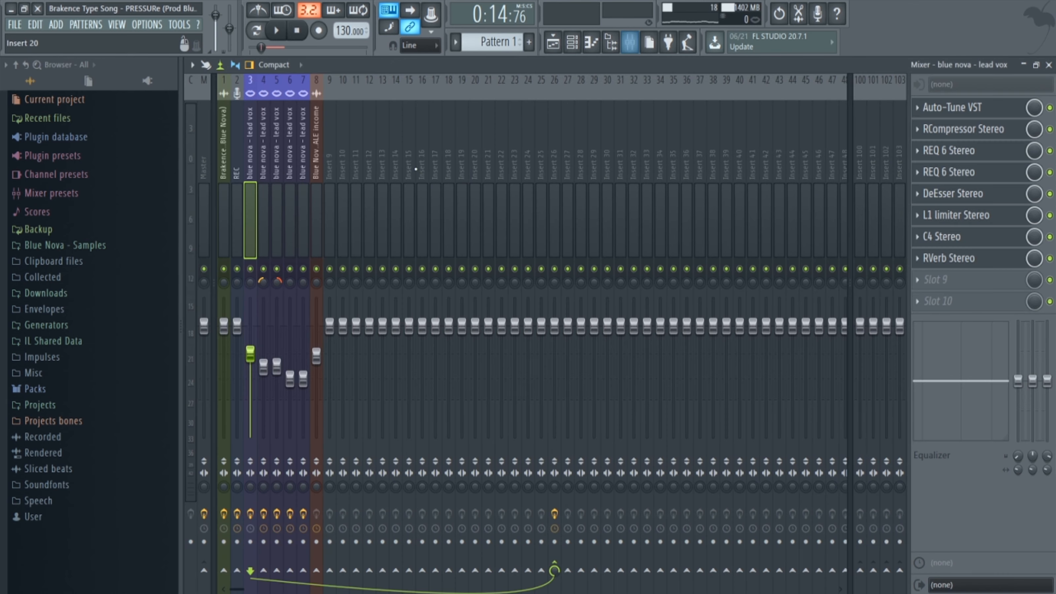
right_click(255, 267)
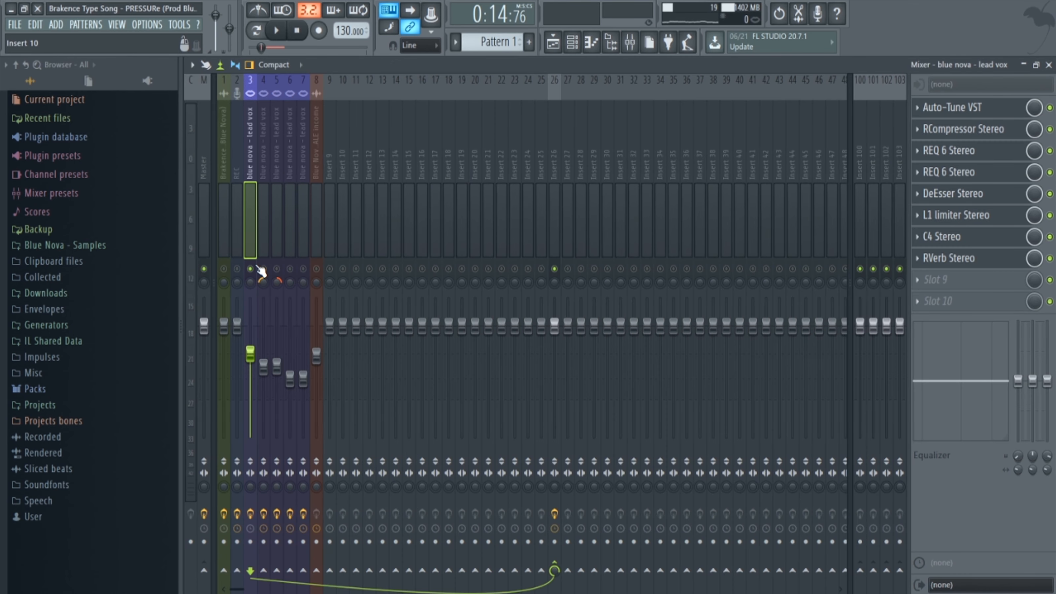
click(1049, 129)
click(1049, 151)
click(1049, 173)
click(1050, 193)
click(1049, 237)
- Review the Auto-Tune VST settings on the lead vox and audition the vocal with only that effect active
click(1021, 111)
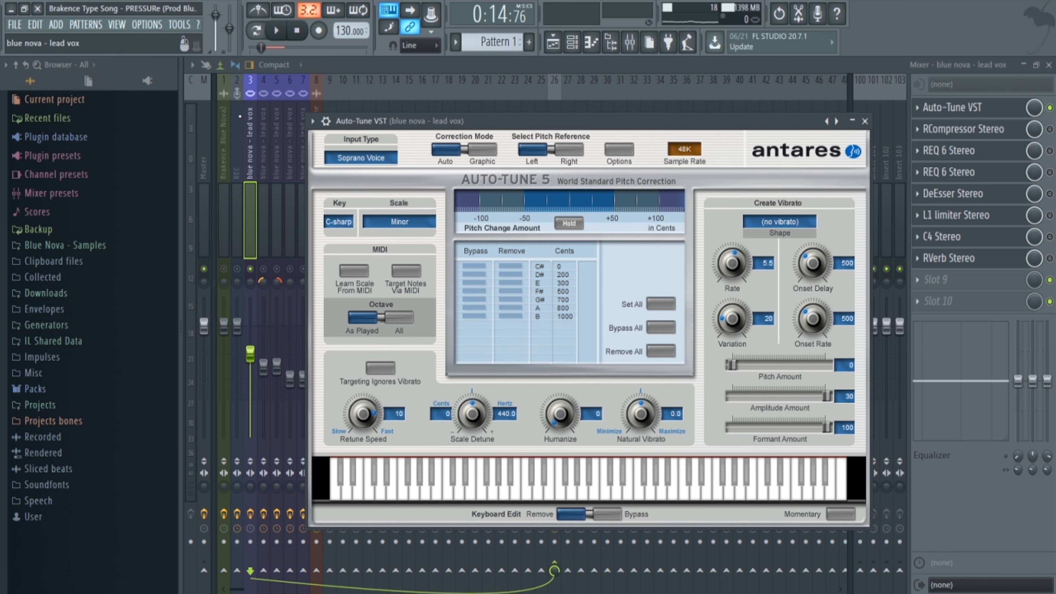
click(276, 30)
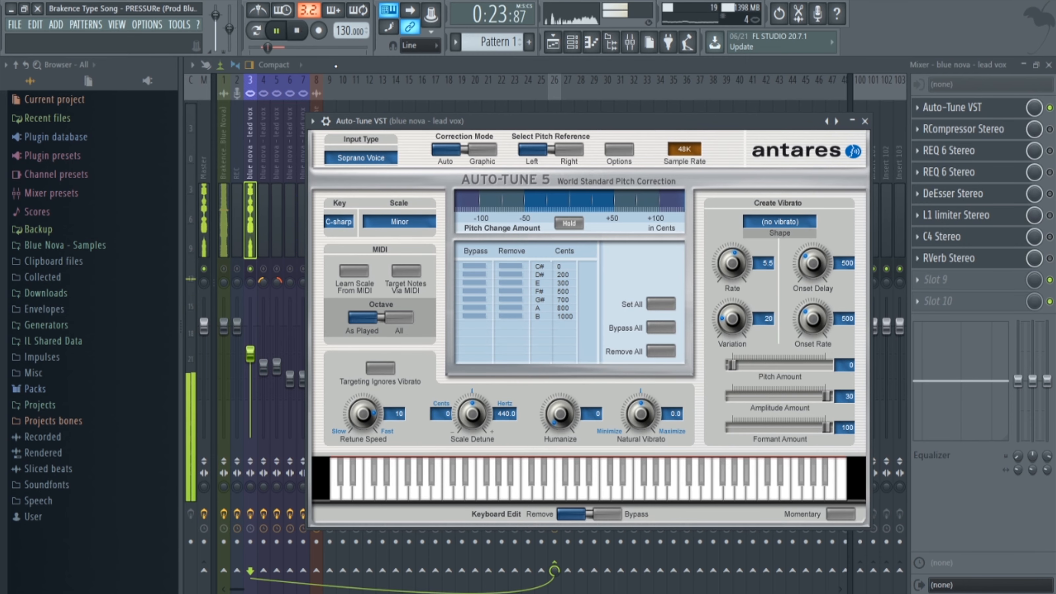
key(Escape)
click(297, 32)
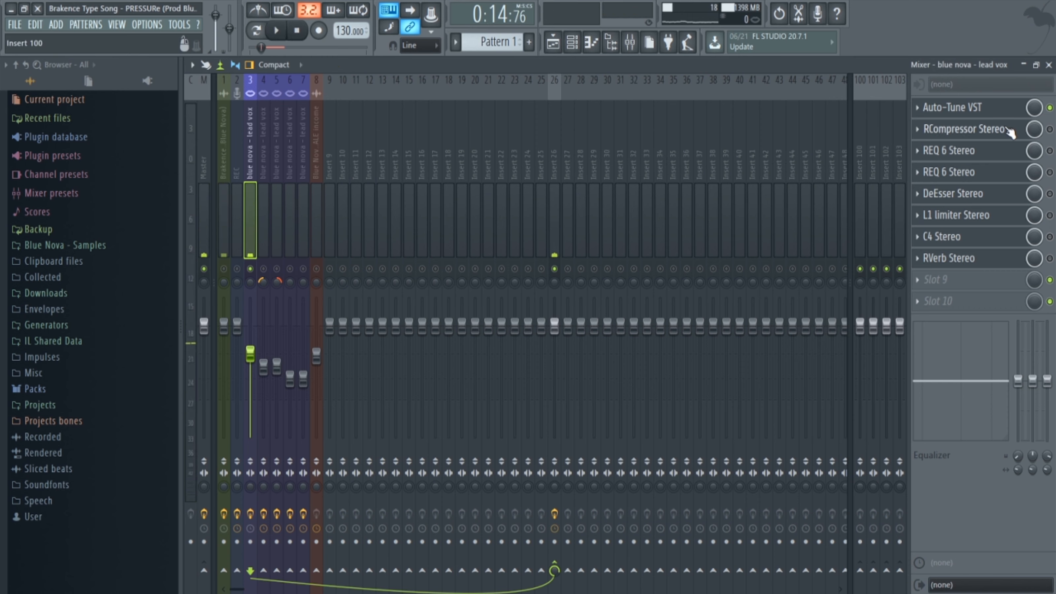
- Enable RCompressor Stereo on the lead vox and audition the vocal with its settings open
click(1049, 130)
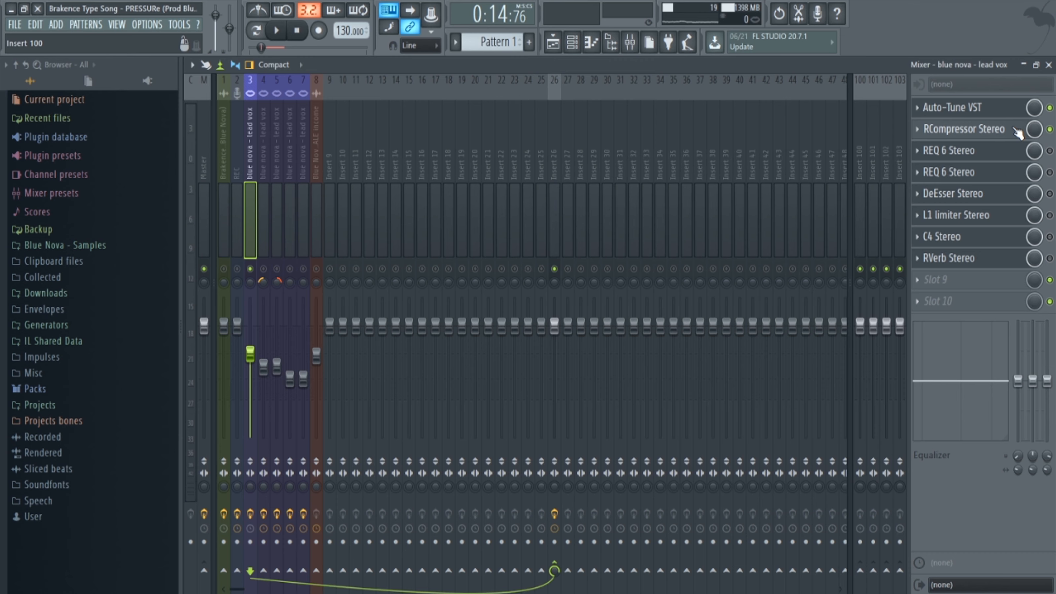
click(1018, 130)
drag(388, 162, 491, 123)
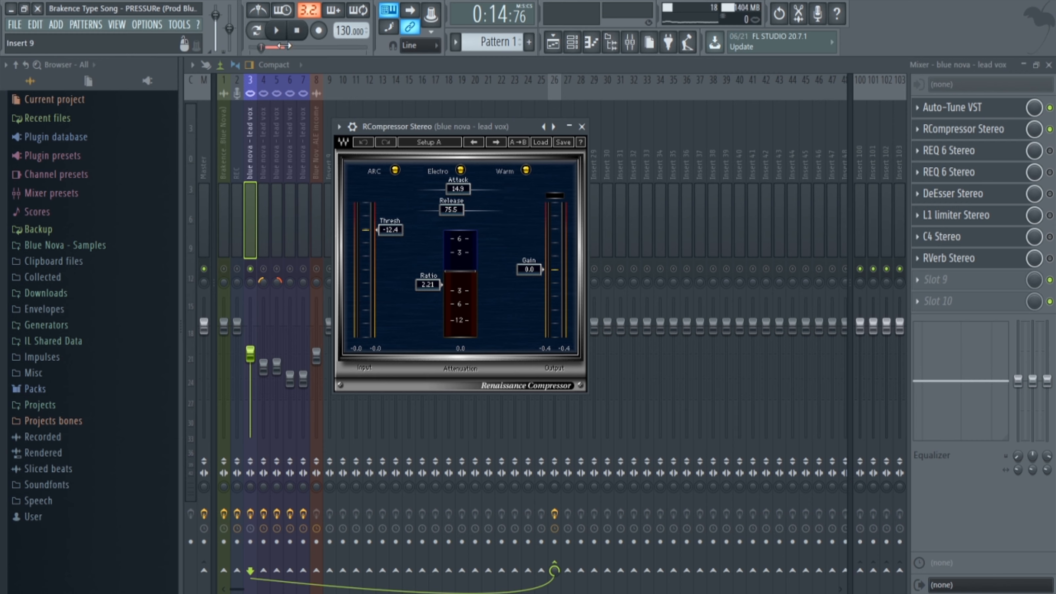
click(277, 37)
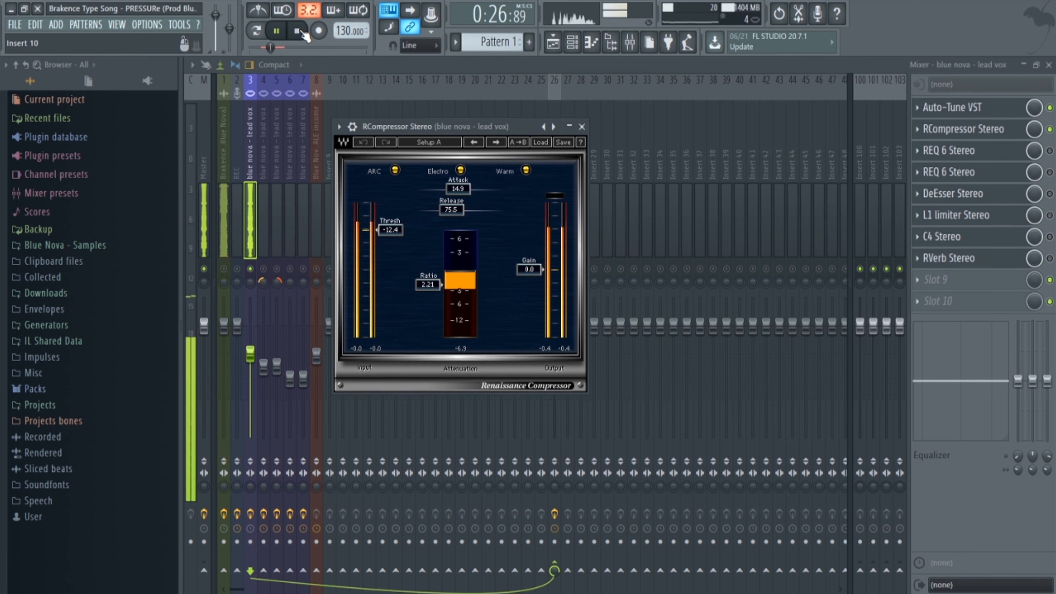
click(302, 33)
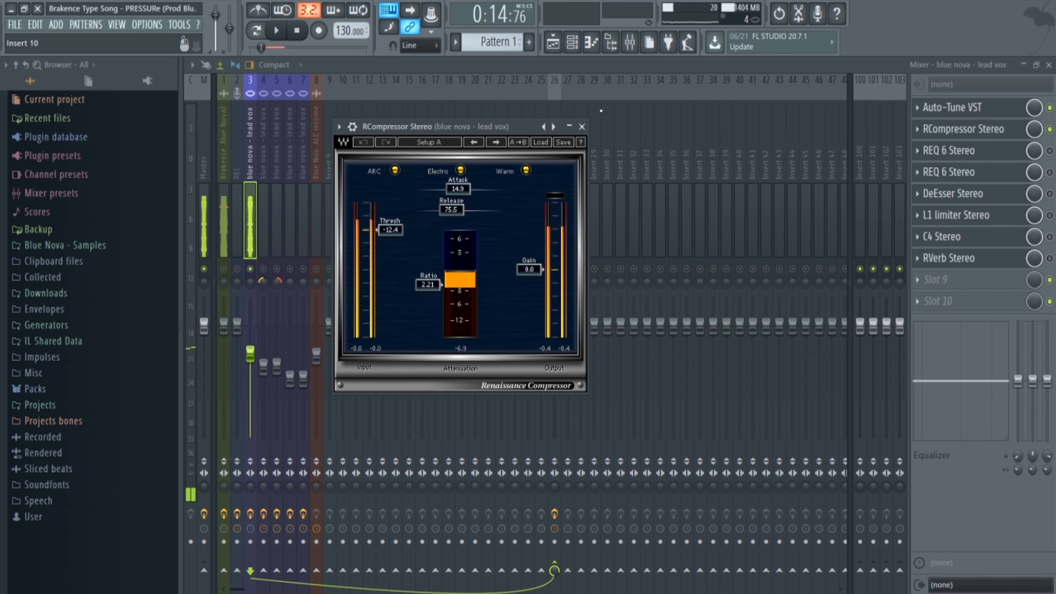
- Enable the first REQ 6 Stereo on the lead vox, audition the vocal with it, and close the equalizer
click(1050, 150)
click(993, 154)
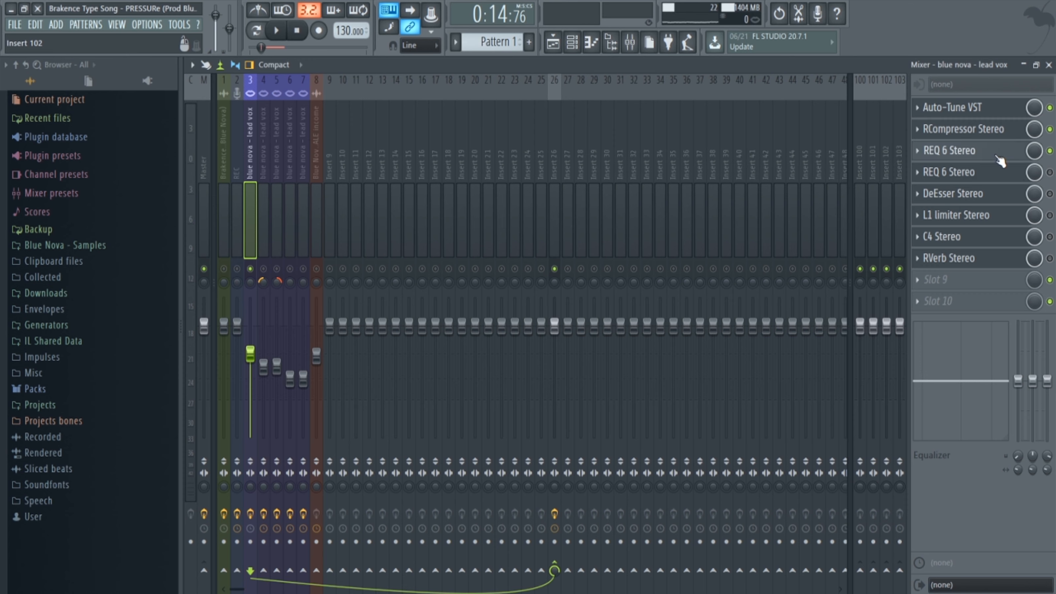
drag(407, 169, 521, 162)
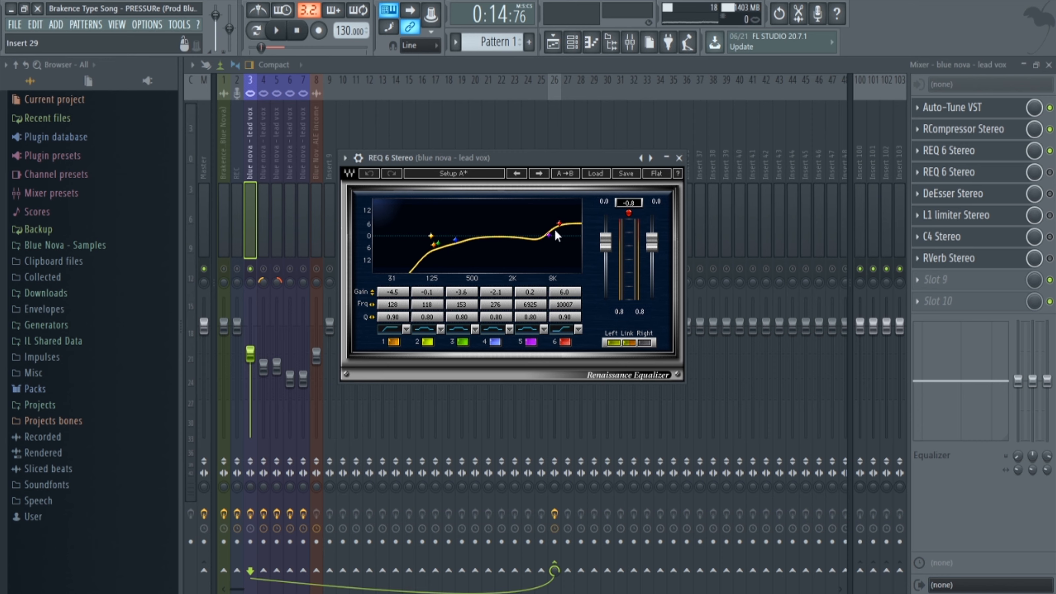
click(276, 30)
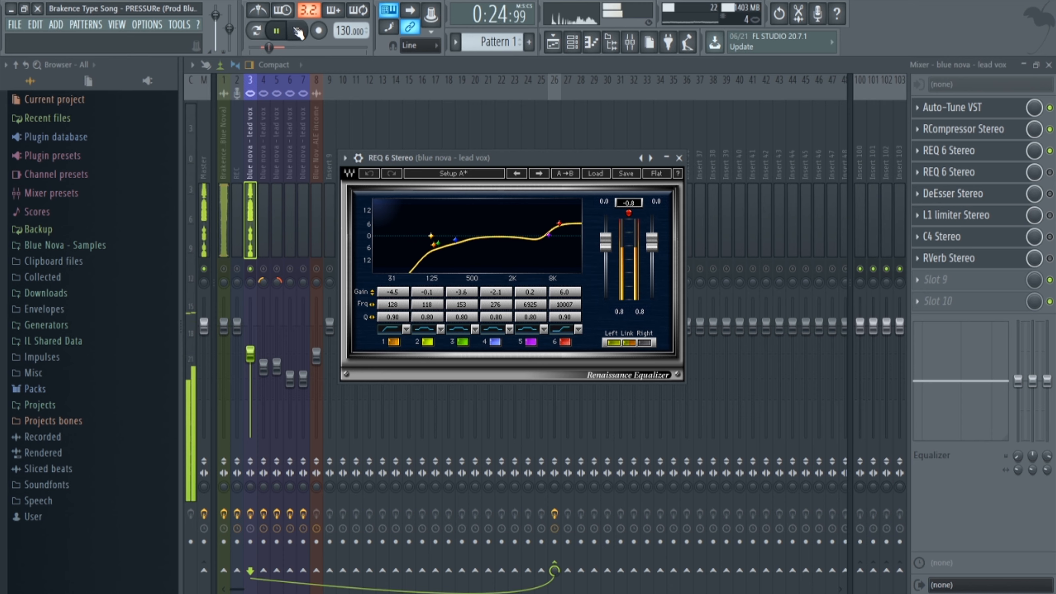
click(299, 32)
click(679, 158)
- Enable the second REQ 6 Stereo on the lead vox and play the vocal with its settings open
click(1049, 172)
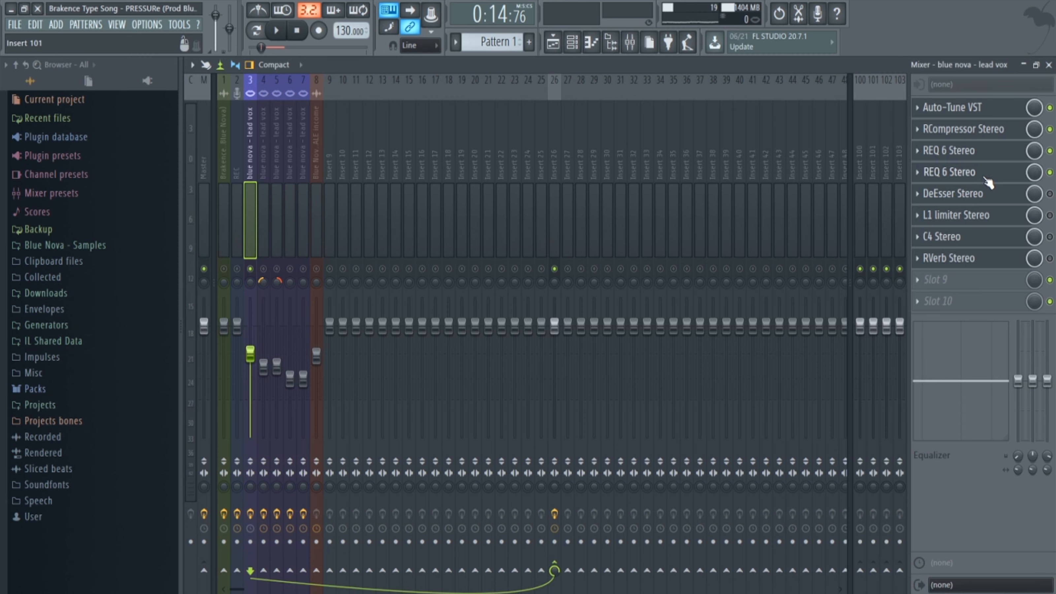
click(988, 179)
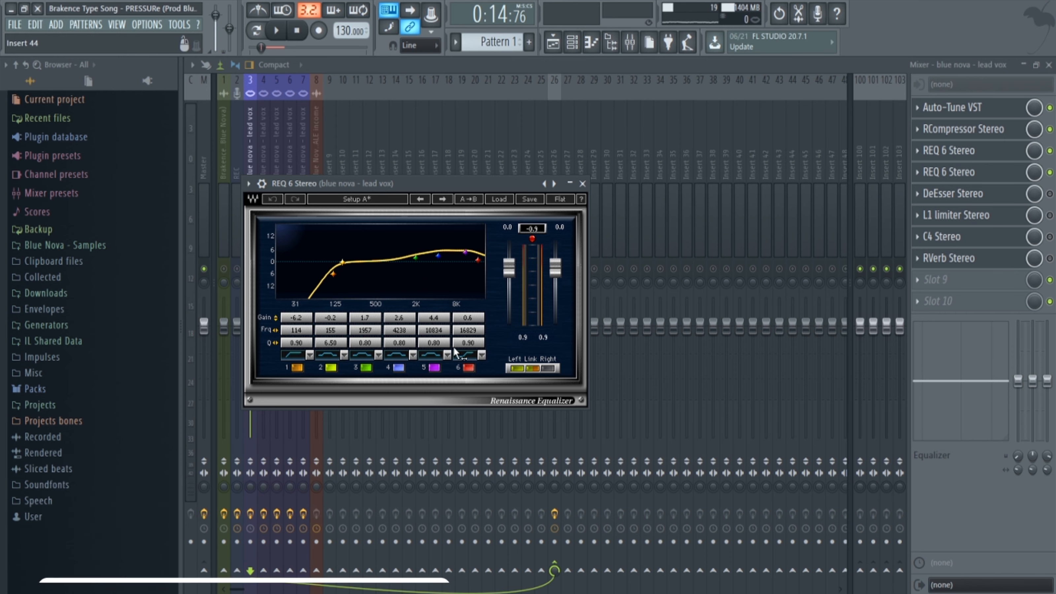
key(space)
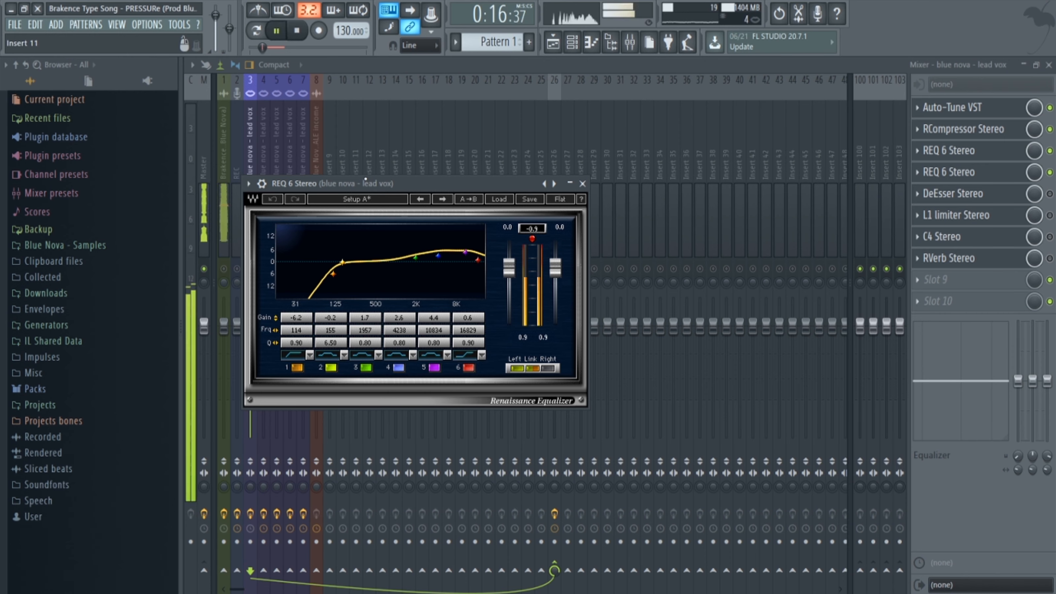
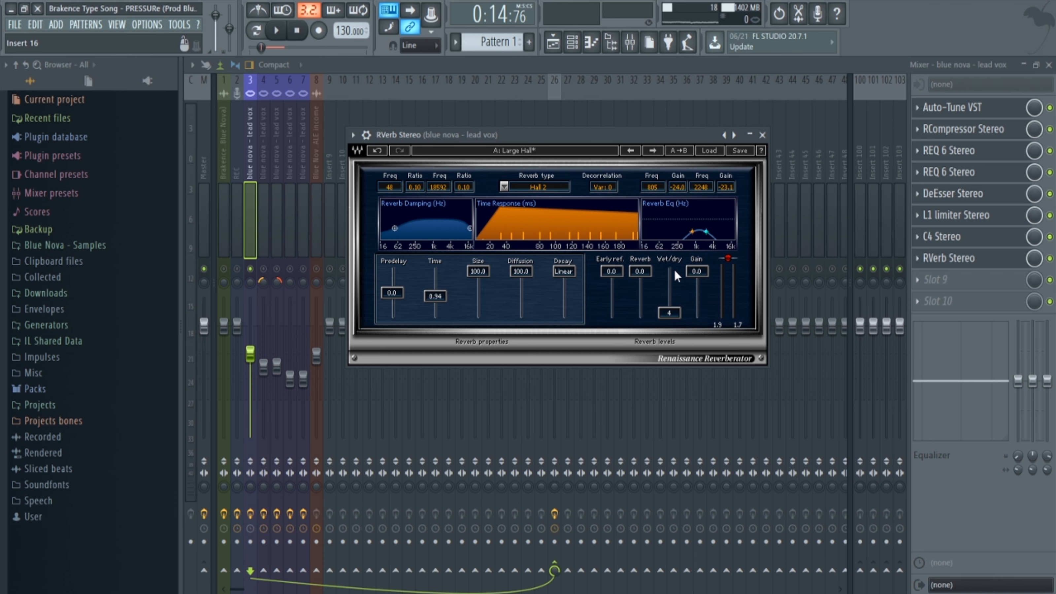
- Lower the RVerb Stereo wet/dry mix on the lead vox to 2 while auditioning the vocal
click(670, 314)
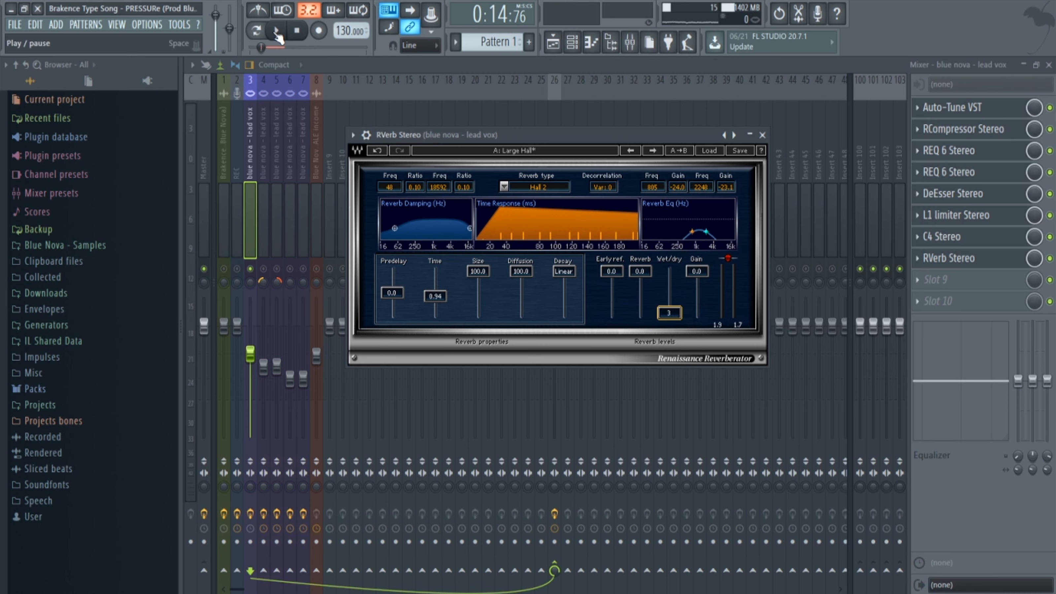
click(276, 32)
drag(676, 313, 675, 314)
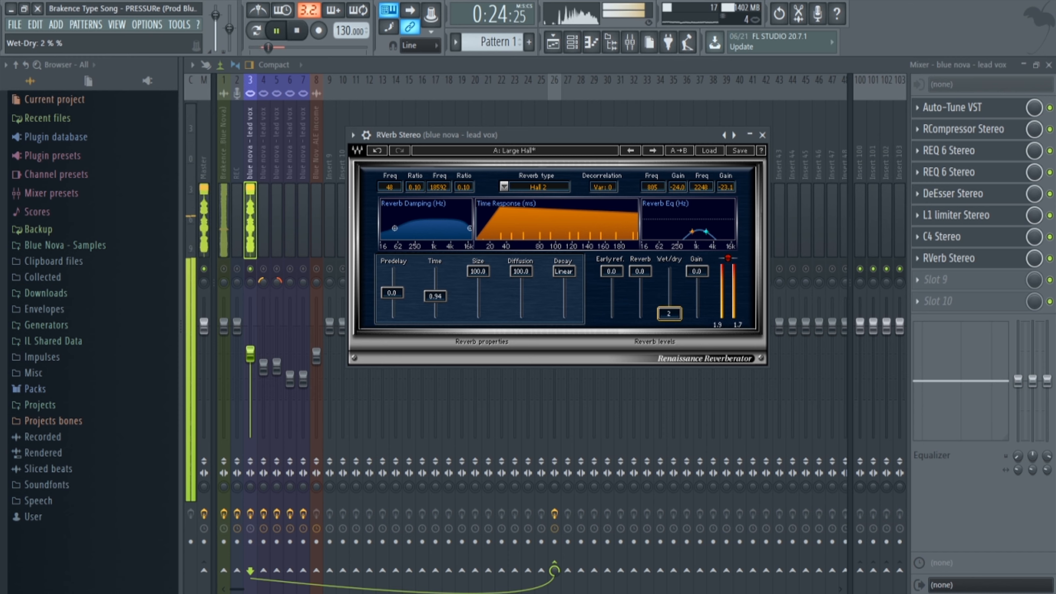
click(297, 32)
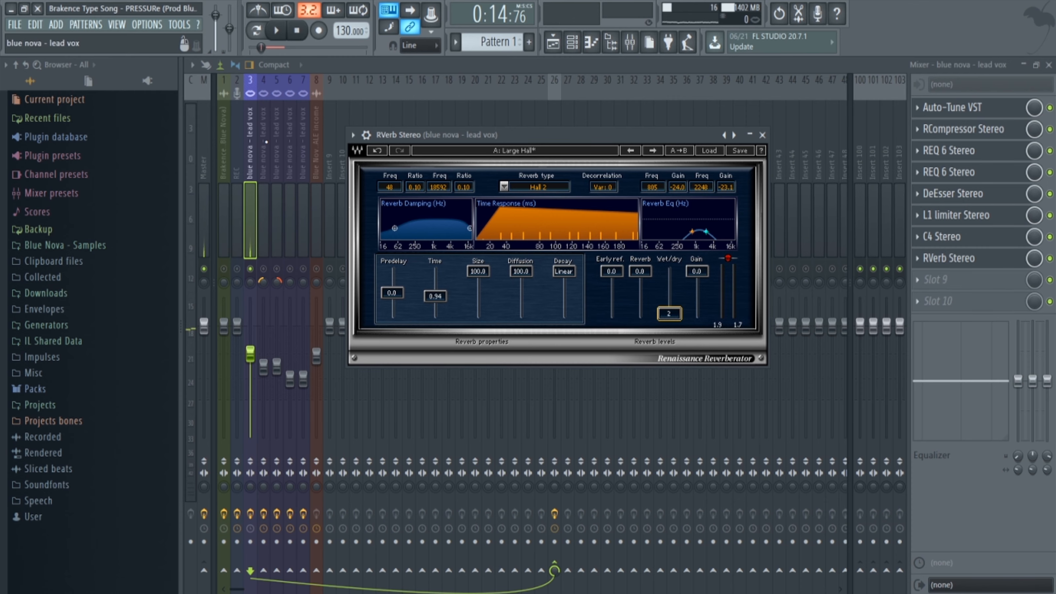
- Set the playlist's playback range from bar 17 to bar 25 and deselect the clips
click(553, 44)
drag(409, 94, 485, 95)
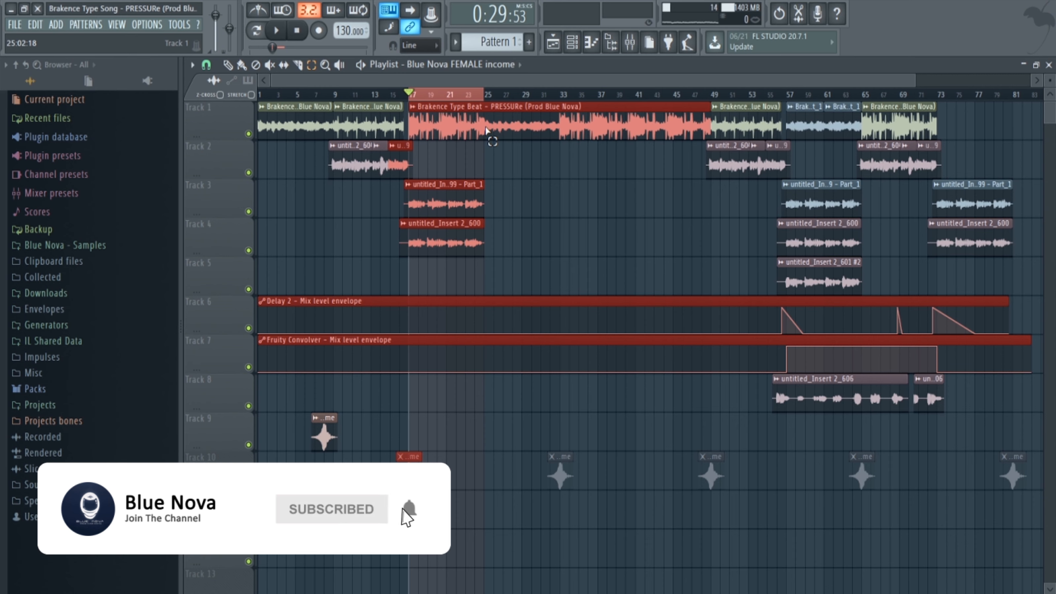
click(556, 238)
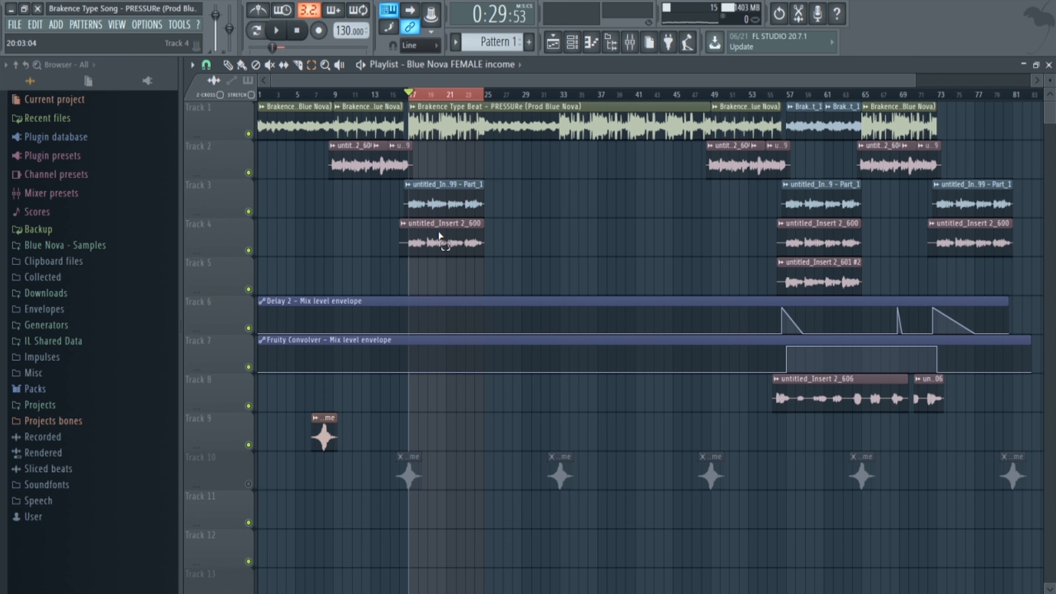
- Select the lead vox on mixer insert 4 and unmute it alongside insert 3
key(F9)
right_click(253, 75)
click(245, 169)
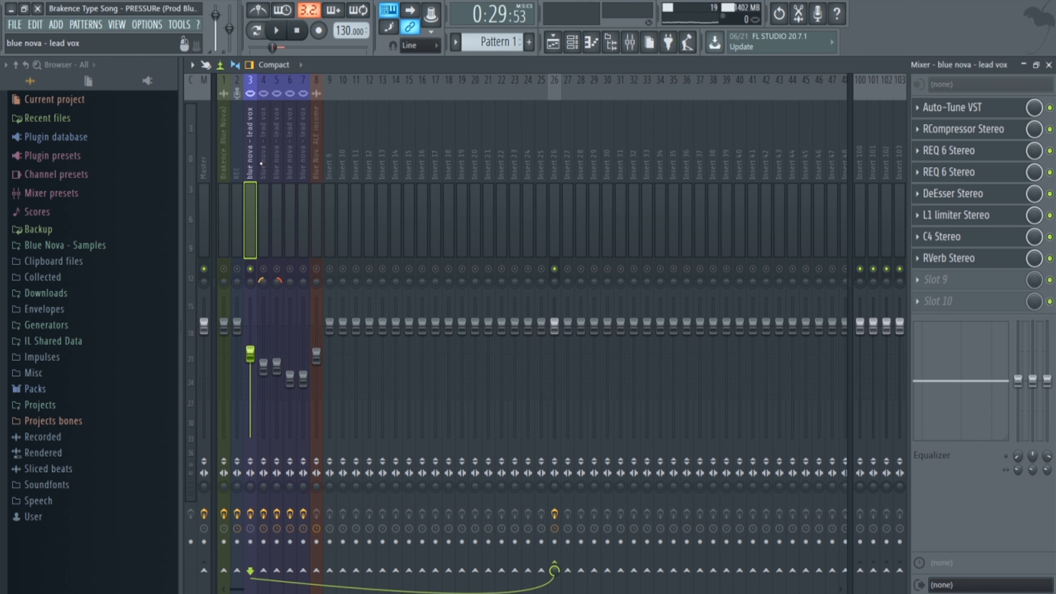
click(261, 163)
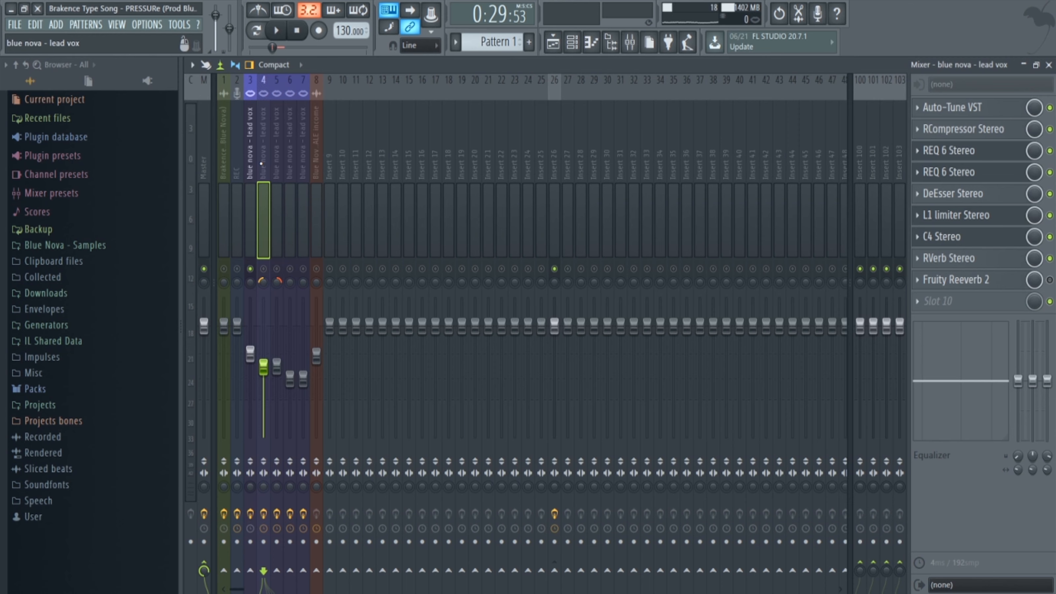
click(265, 270)
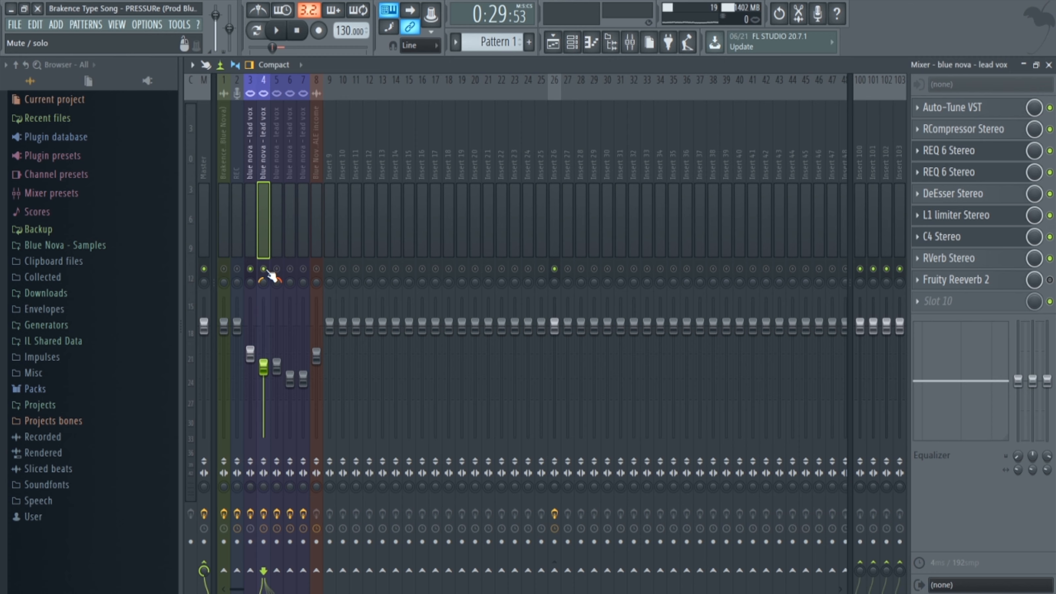
- Review the second REQ 6 Stereo on insert 4, and play that track soloed with C4 Stereo open
click(971, 174)
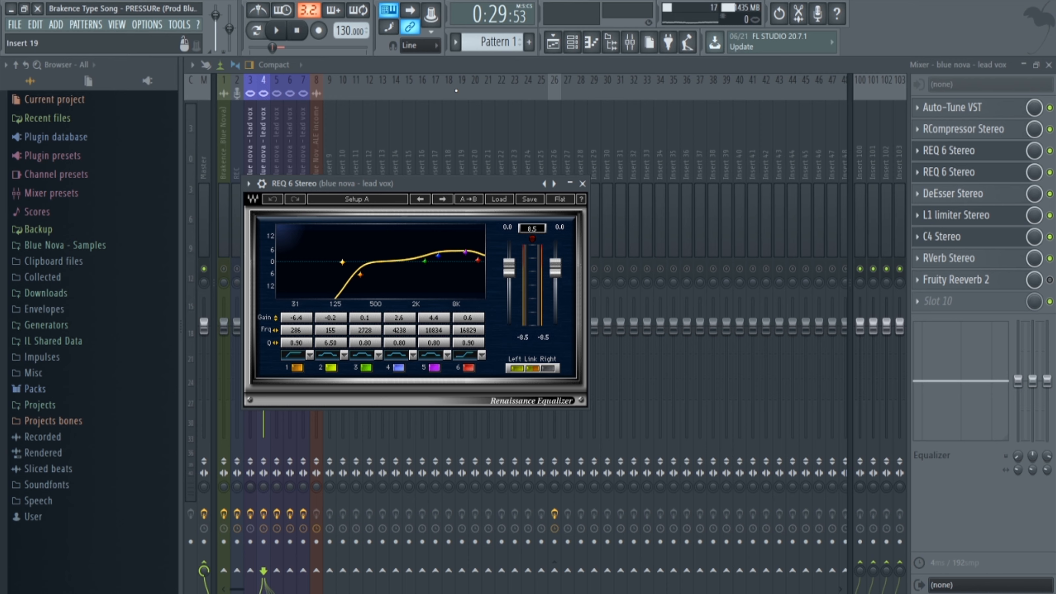
click(439, 62)
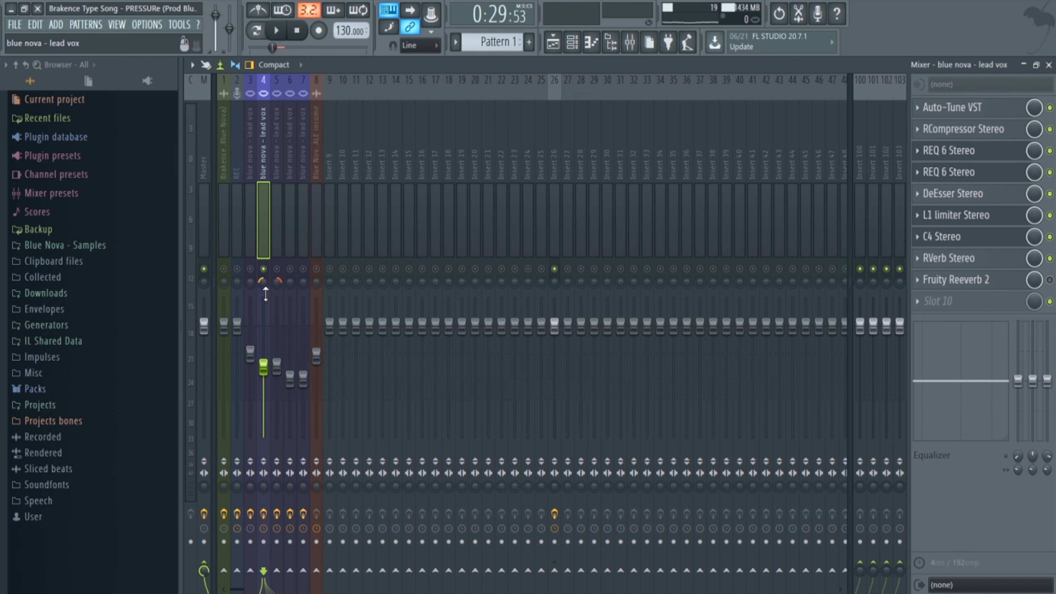
click(952, 241)
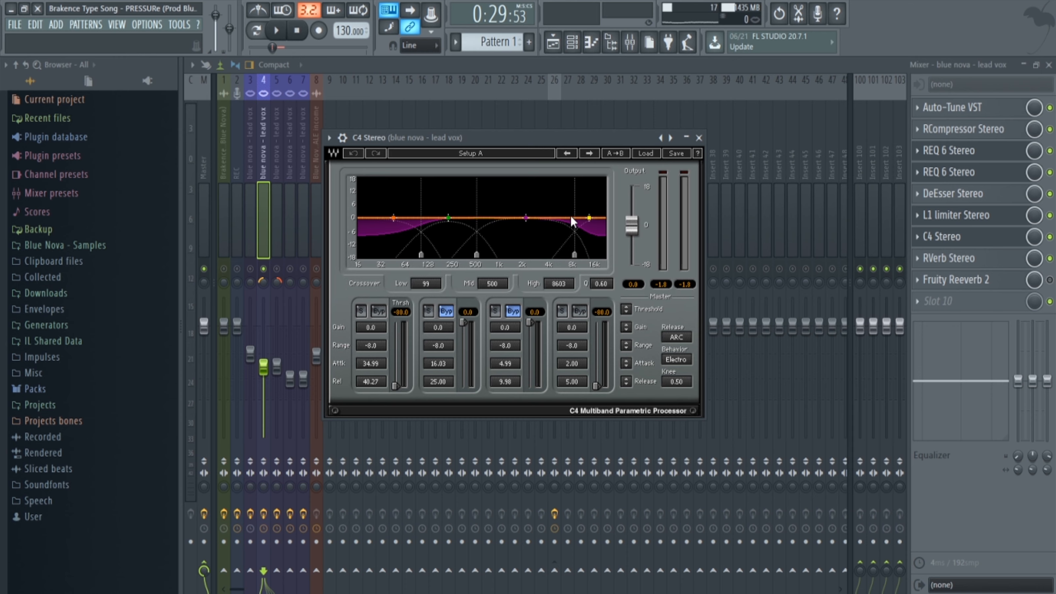
click(278, 32)
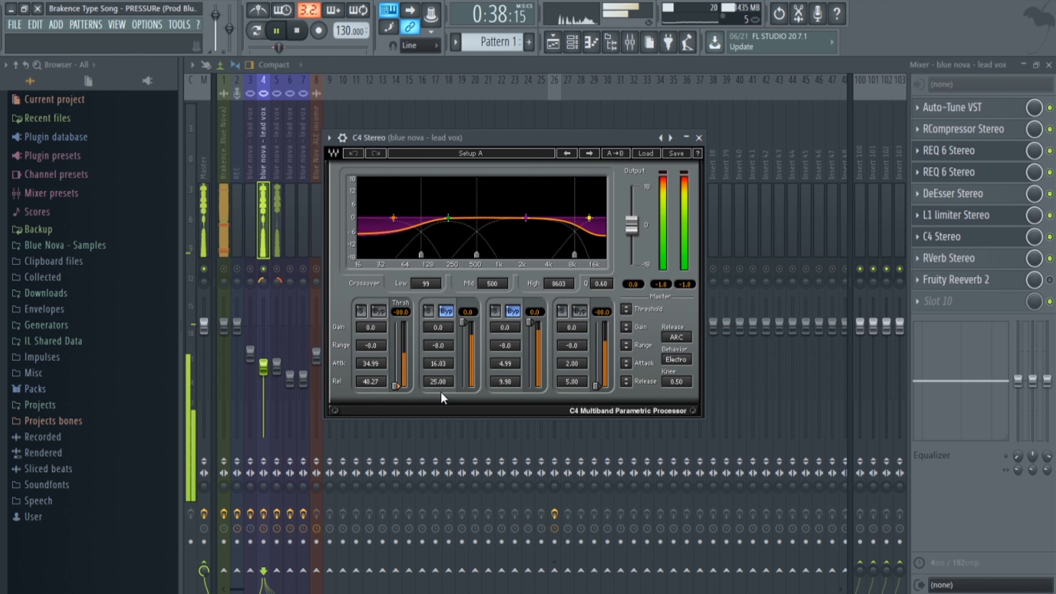
- Stop playback, unmute the lead vox on mixer insert 5 alongside insert 4, and play both tracks together
click(297, 32)
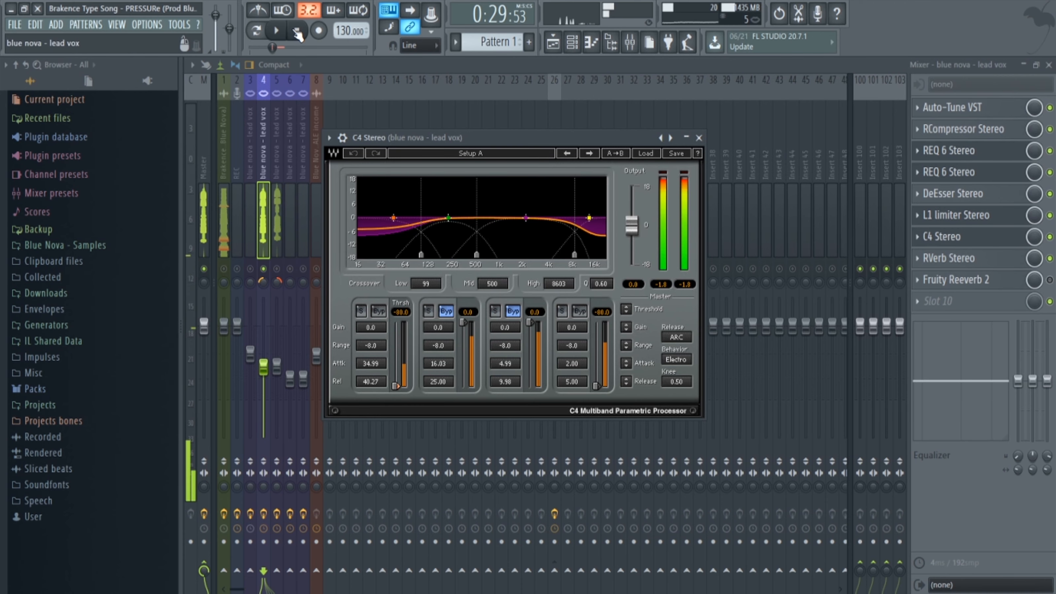
click(275, 163)
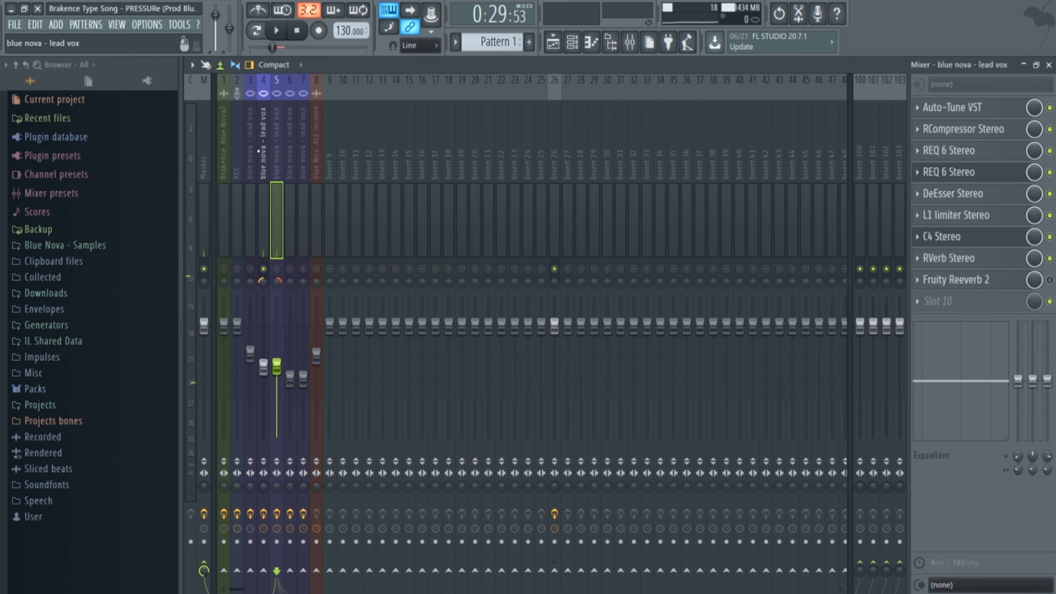
click(264, 150)
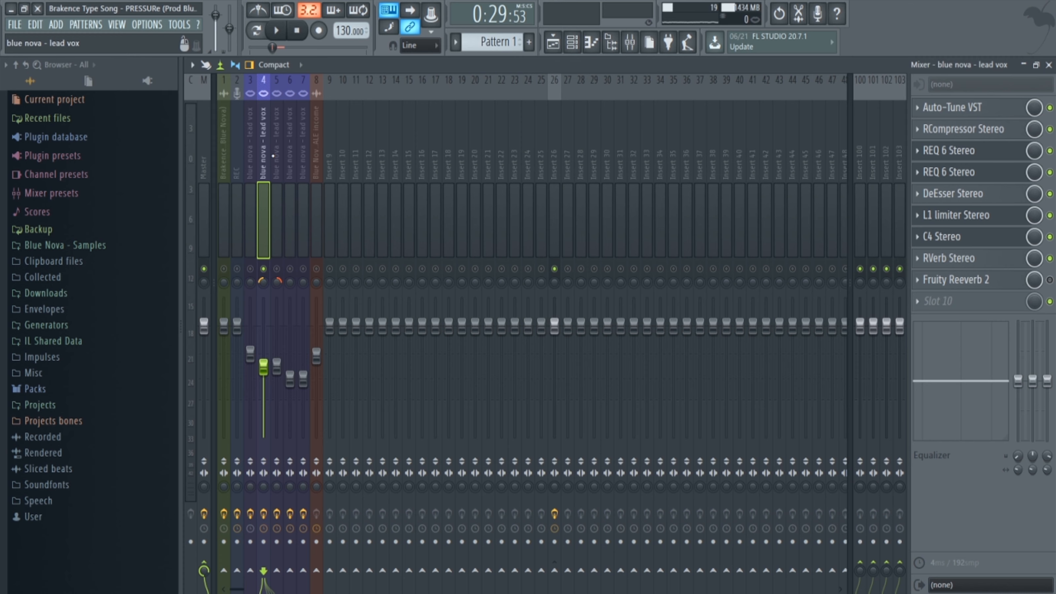
click(282, 268)
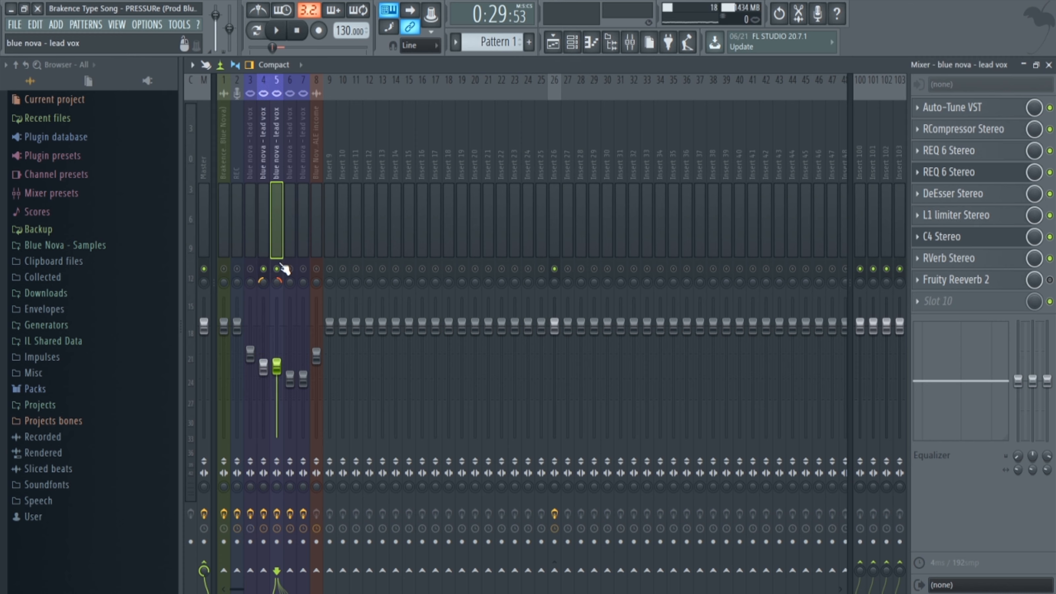
click(281, 32)
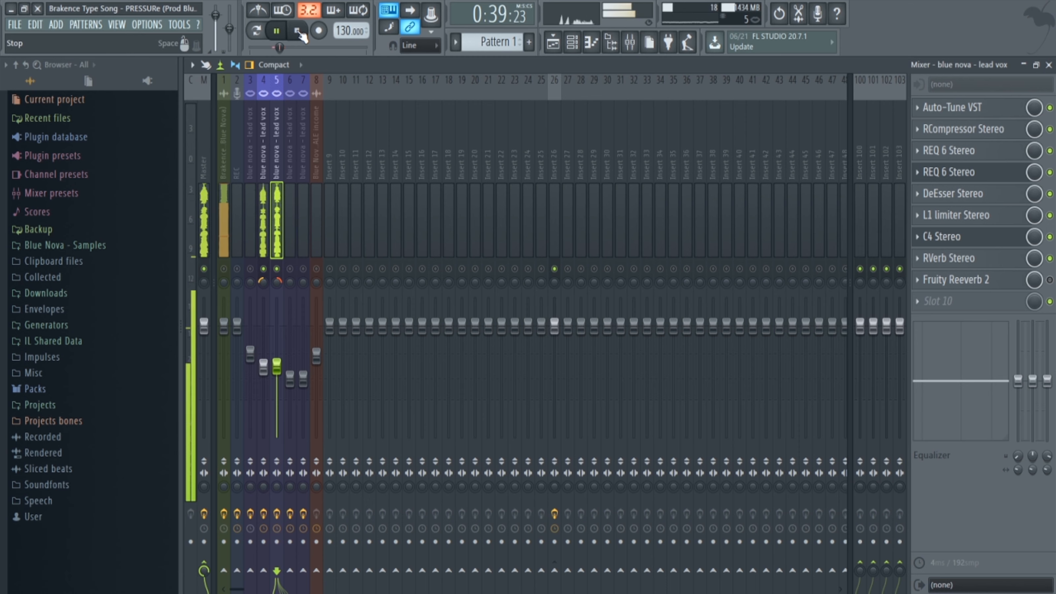
- Compare the lead vox on inserts 4 and 5 by playing each one alone and both together
click(299, 32)
click(274, 268)
click(264, 221)
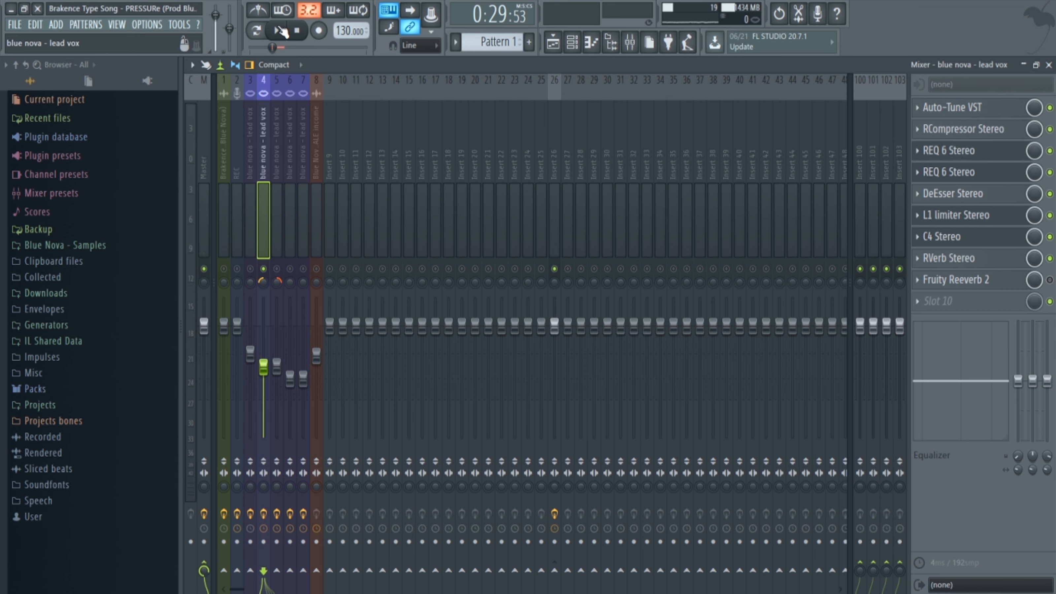
click(282, 30)
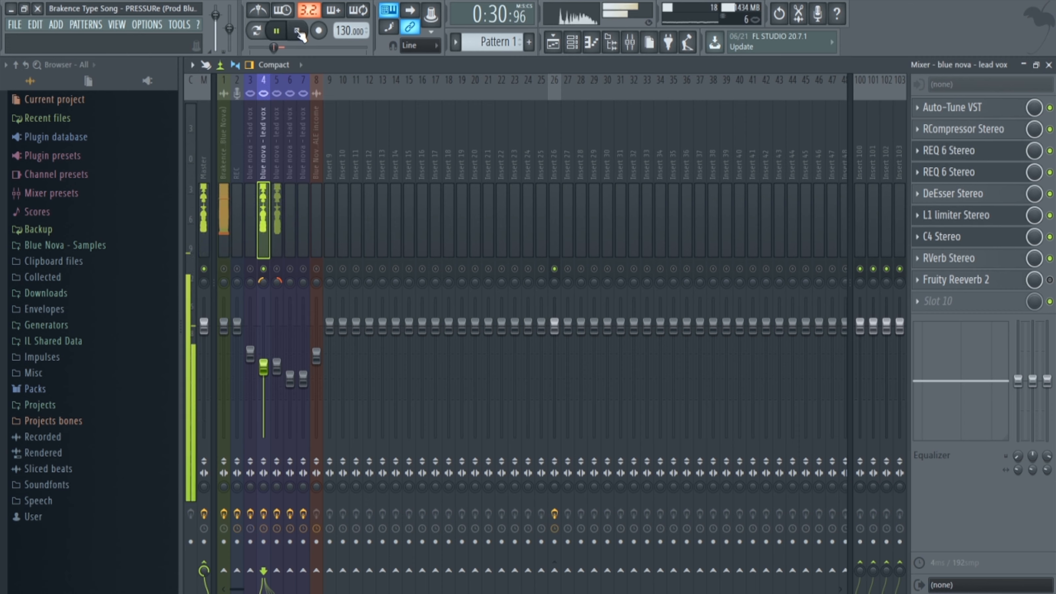
click(277, 269)
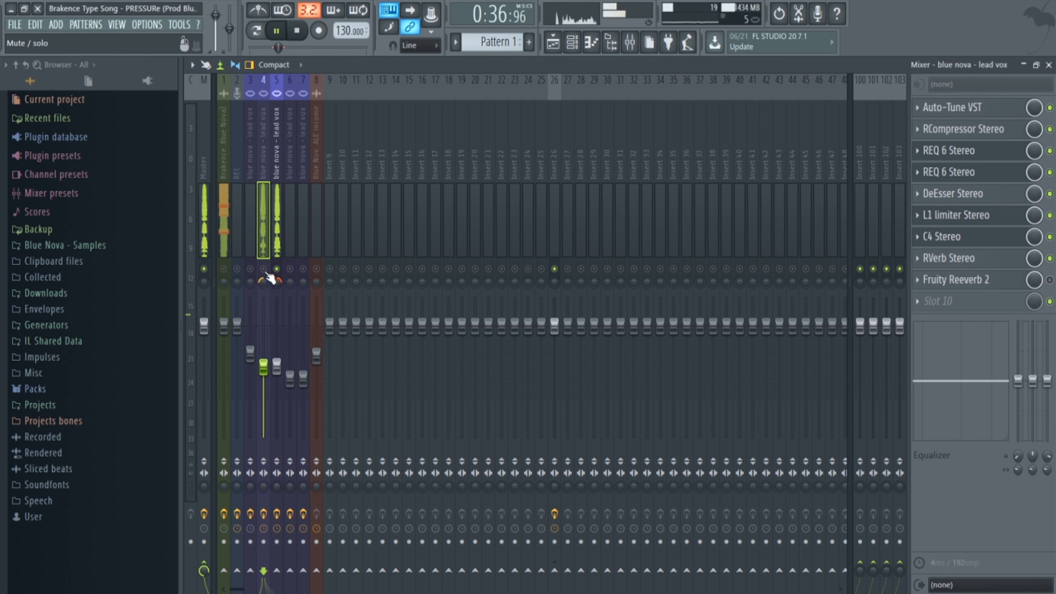
click(263, 269)
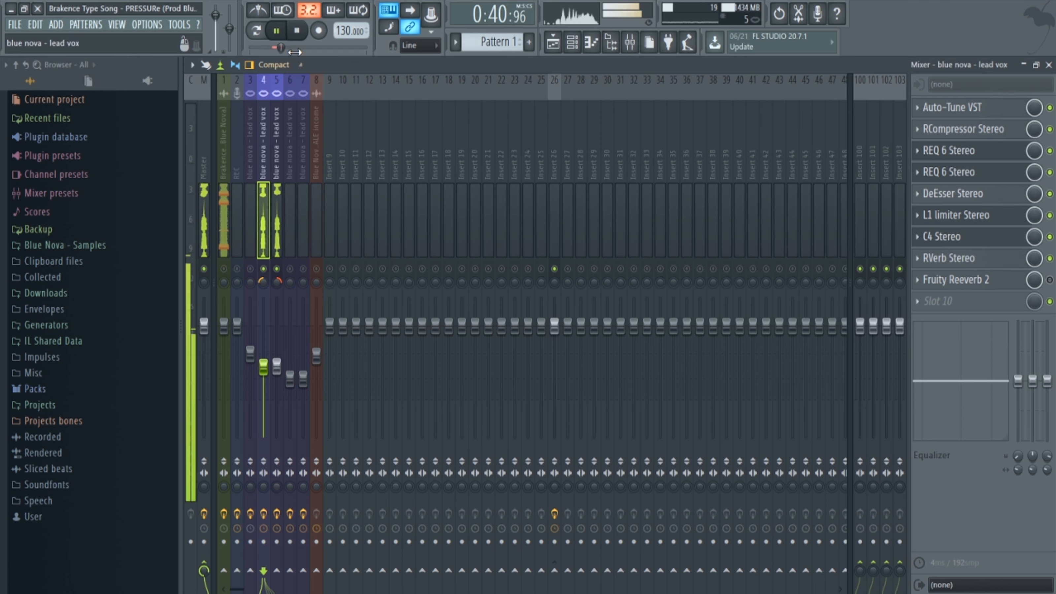
click(298, 32)
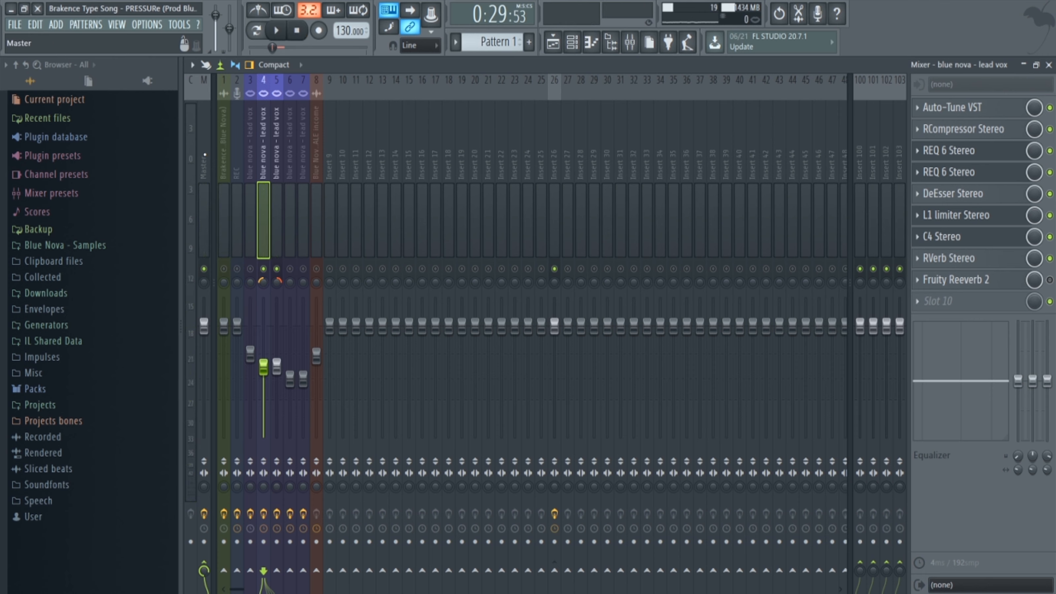
- Enable the first Fruity Convolver and Fruity parametric EQ 2 on the Master track, and review their EQ curves
click(204, 155)
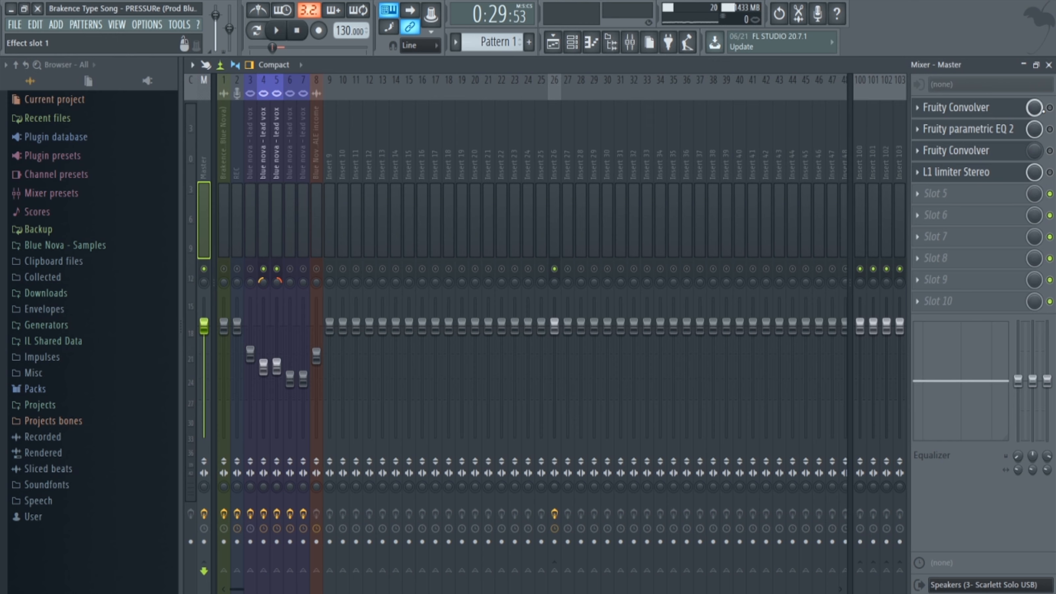
click(1049, 108)
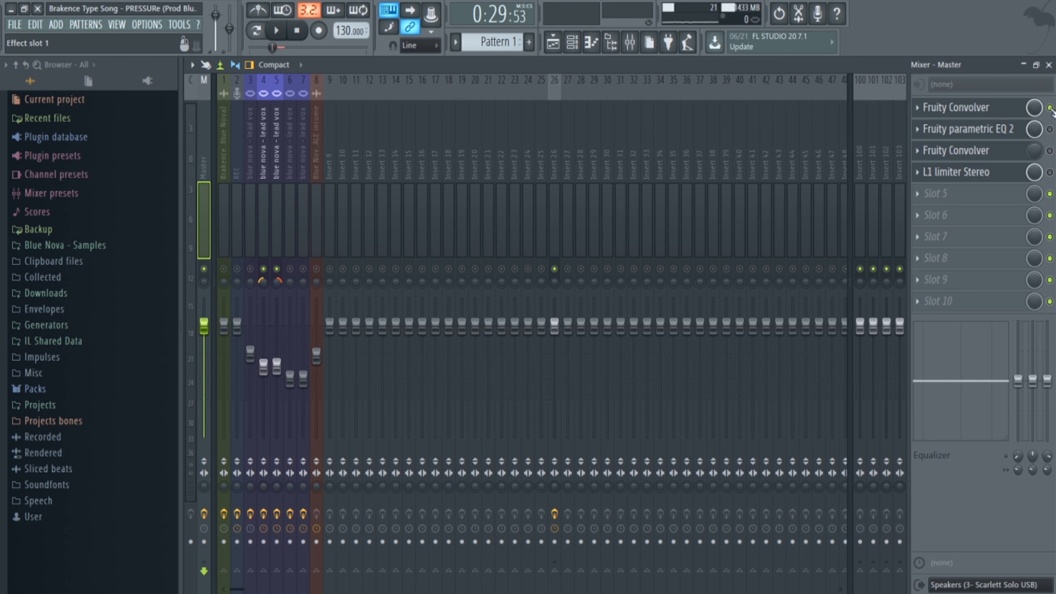
click(984, 117)
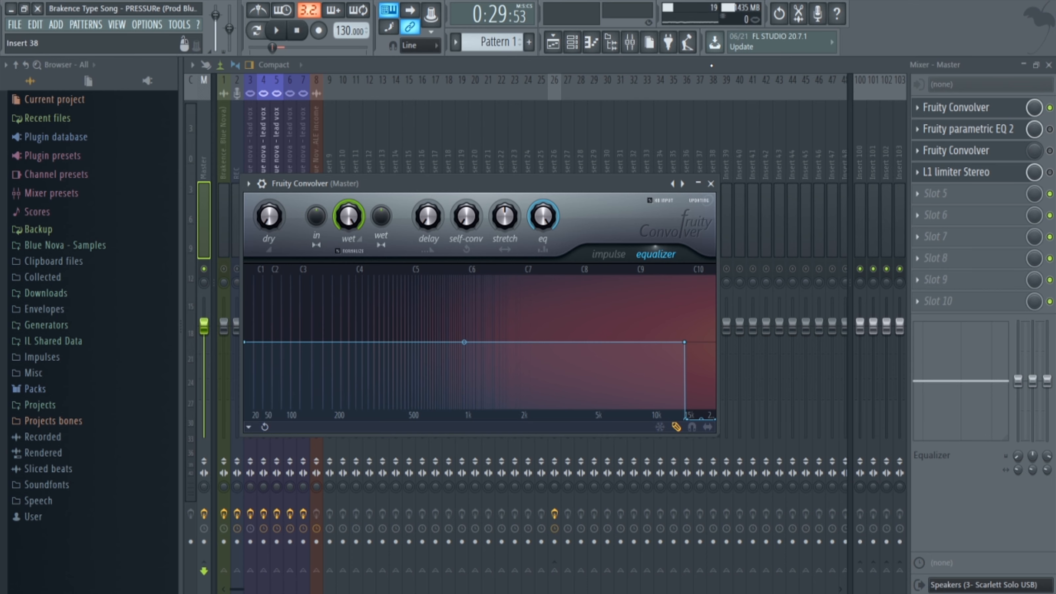
click(711, 184)
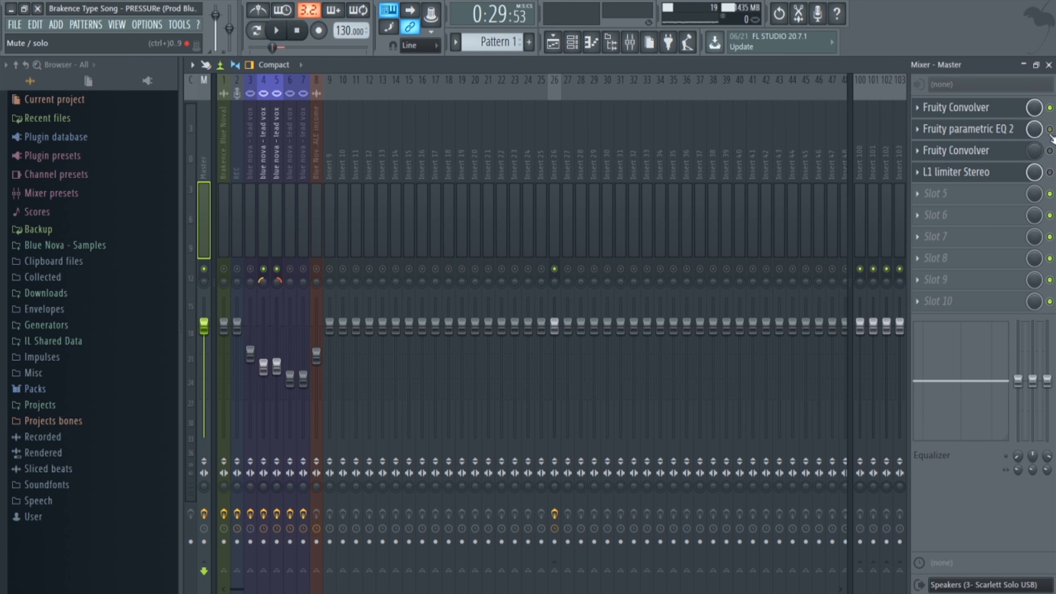
click(960, 130)
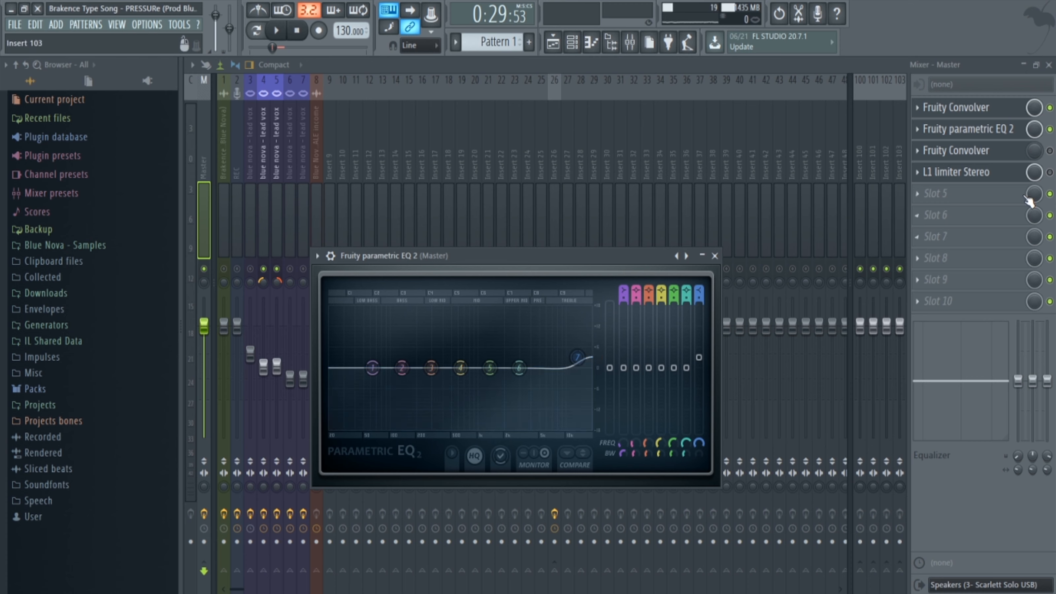
- Enable L1 limiter Stereo on the Master and review its settings, and enable the second Fruity Convolver
click(1050, 172)
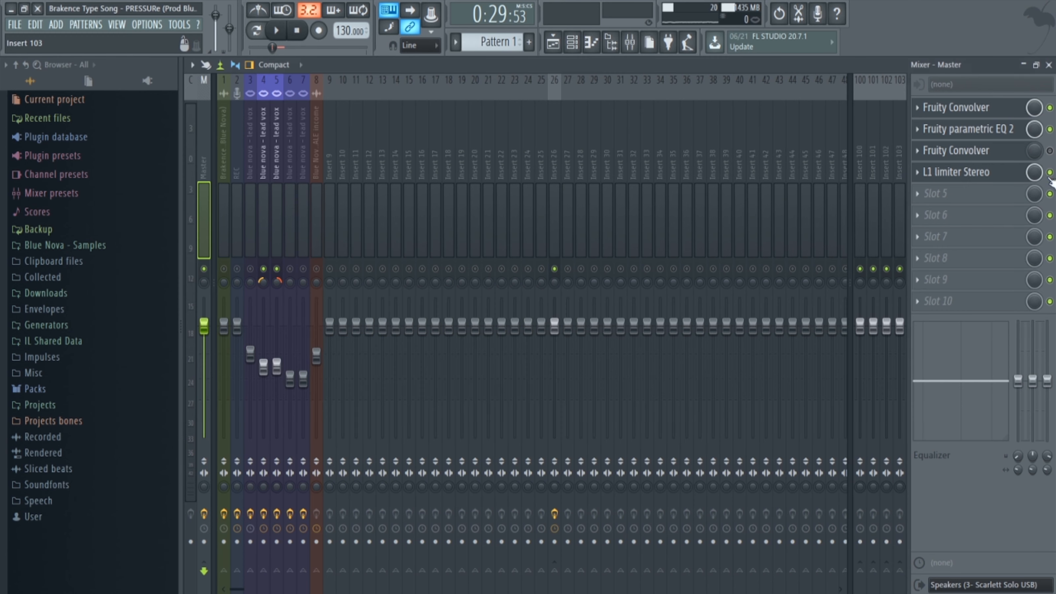
click(1014, 175)
drag(394, 183, 480, 195)
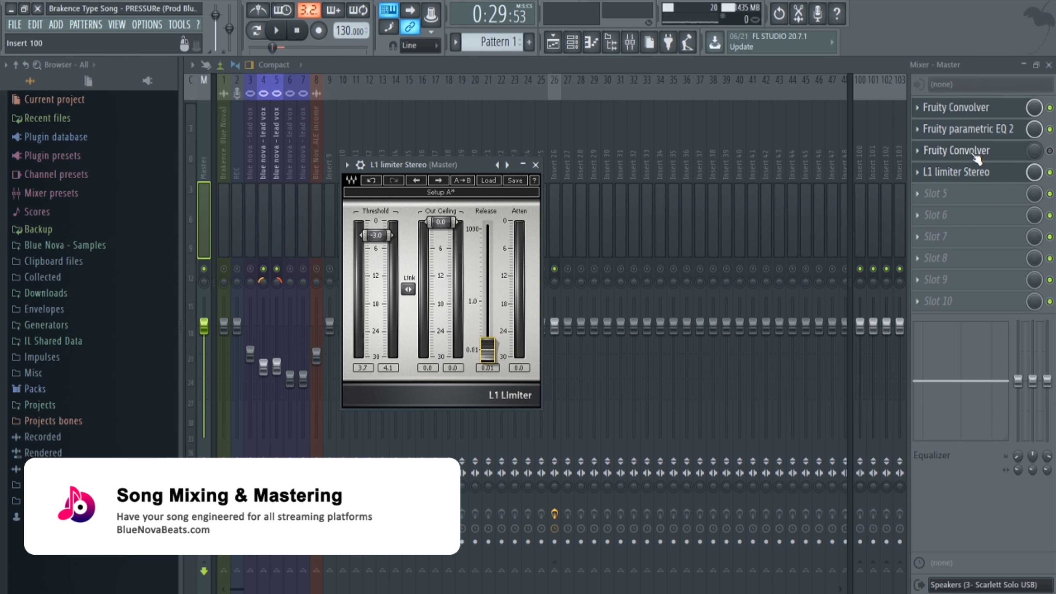
click(1050, 151)
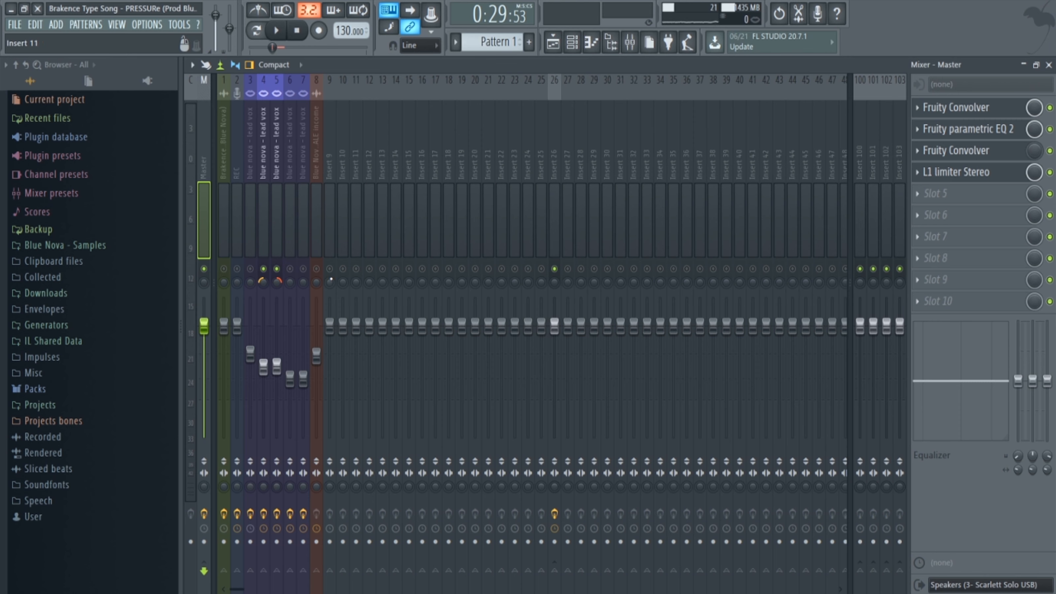
- Unmute all mixer tracks to play the full mix, and clear the playlist's playback range before stopping
right_click(276, 270)
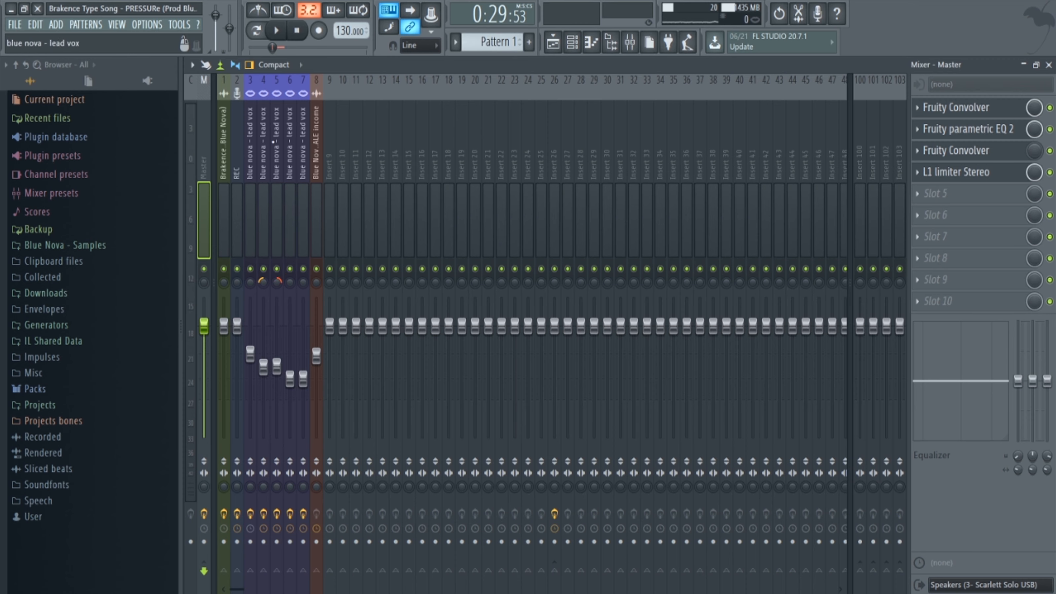
click(276, 32)
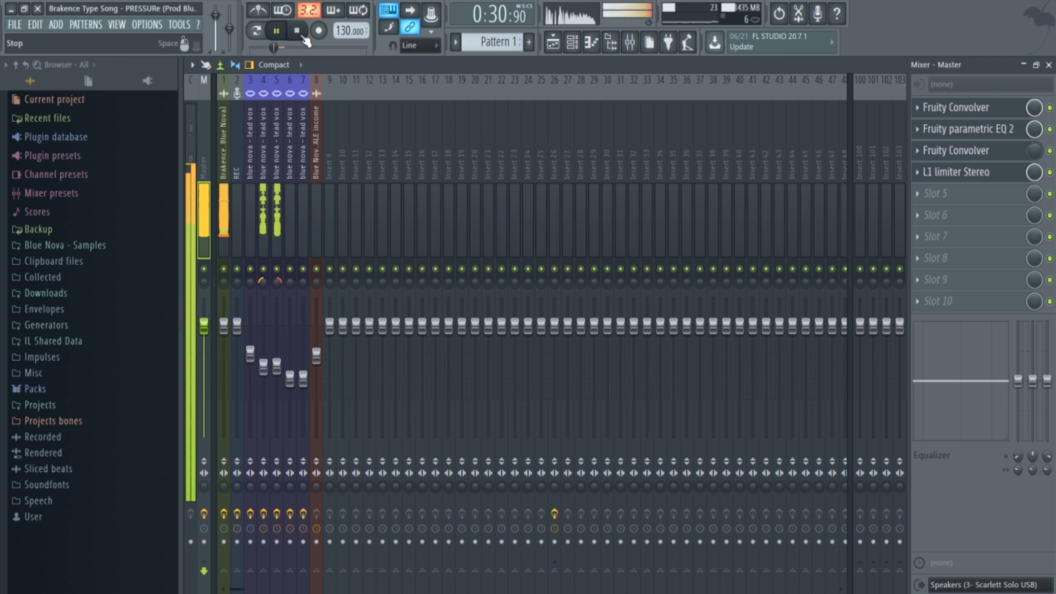
click(557, 43)
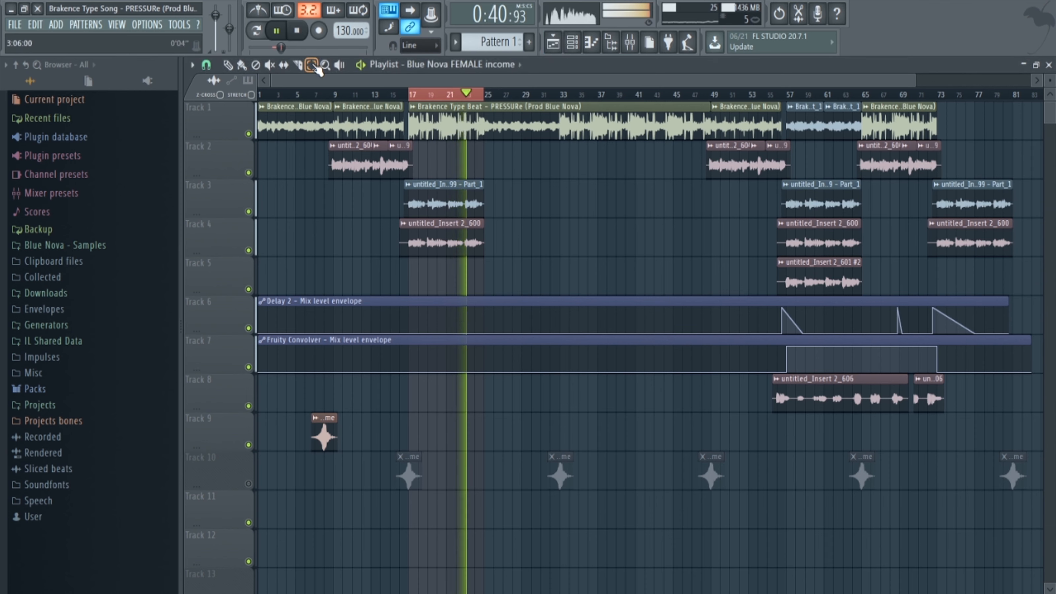
right_click(353, 96)
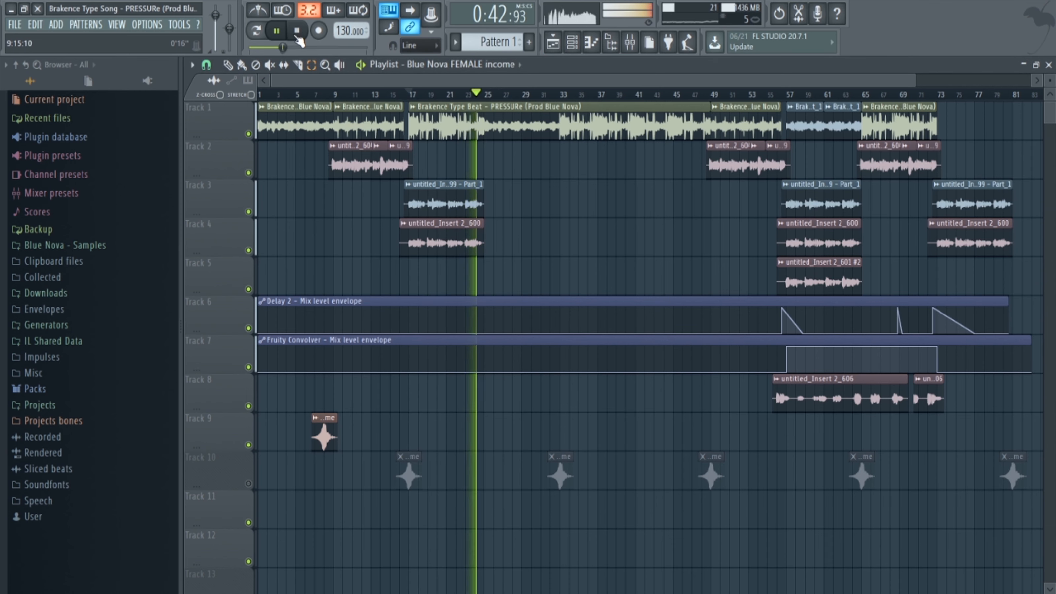
click(296, 33)
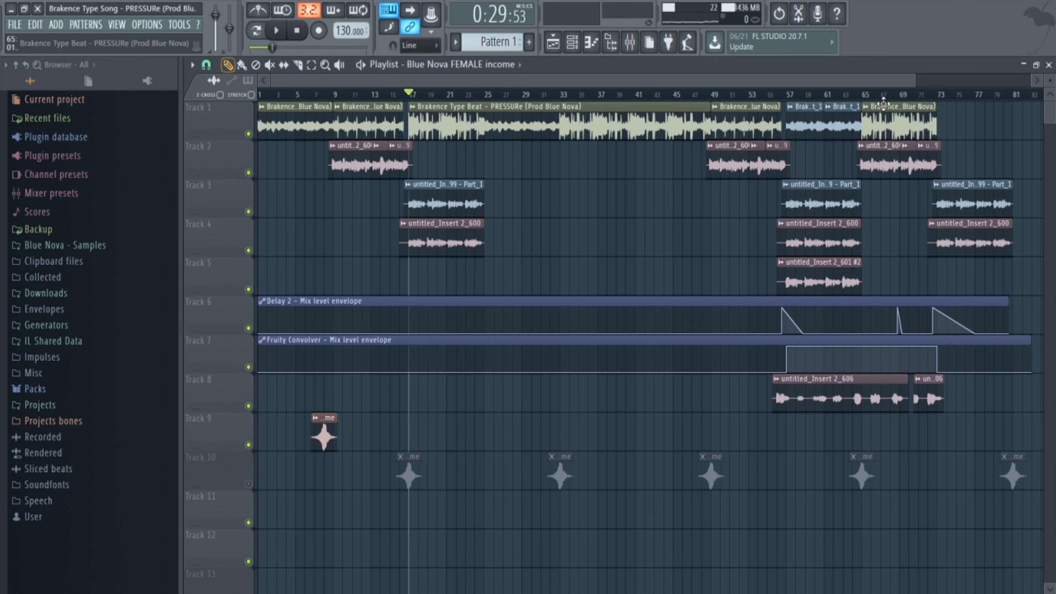